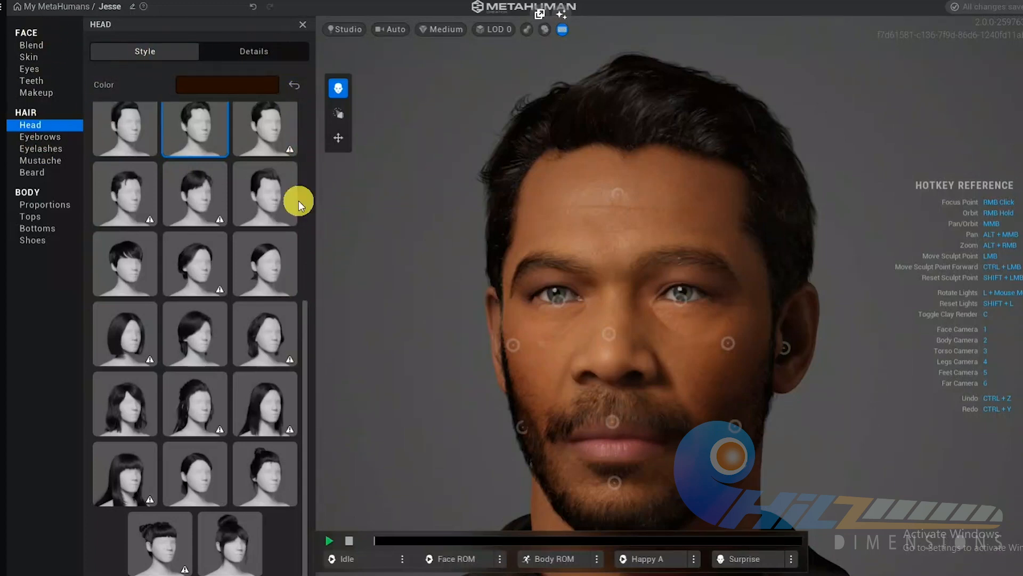
Enter Move sculpting mode and reshape the brow and nose of the face by moving their control lines
left_click(337, 138)
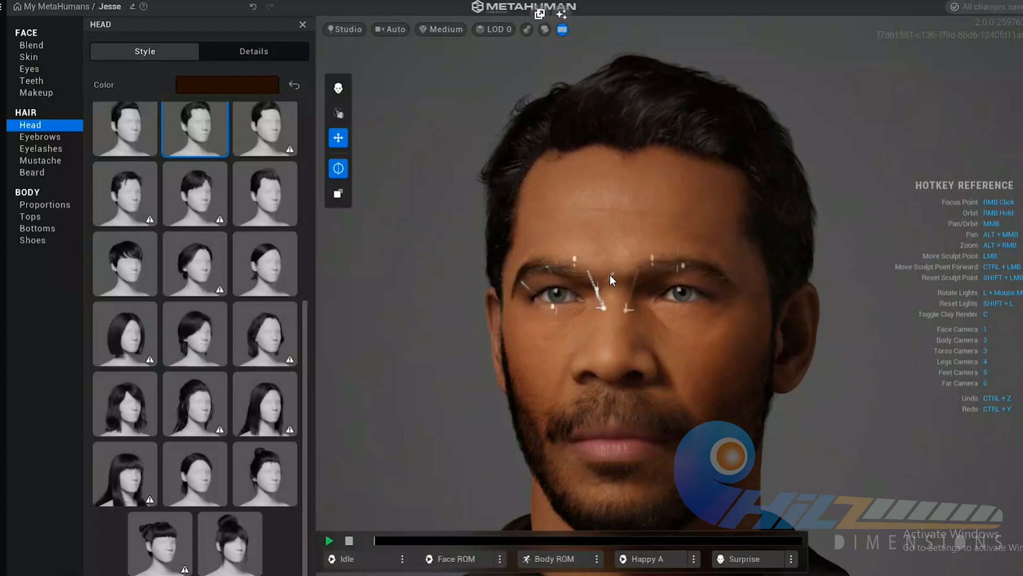
mouse_move(610, 274)
left_mouse_down()
mouse_move(686, 245)
mouse_move(701, 274)
mouse_move(675, 338)
mouse_move(693, 270)
mouse_move(693, 312)
left_mouse_up()
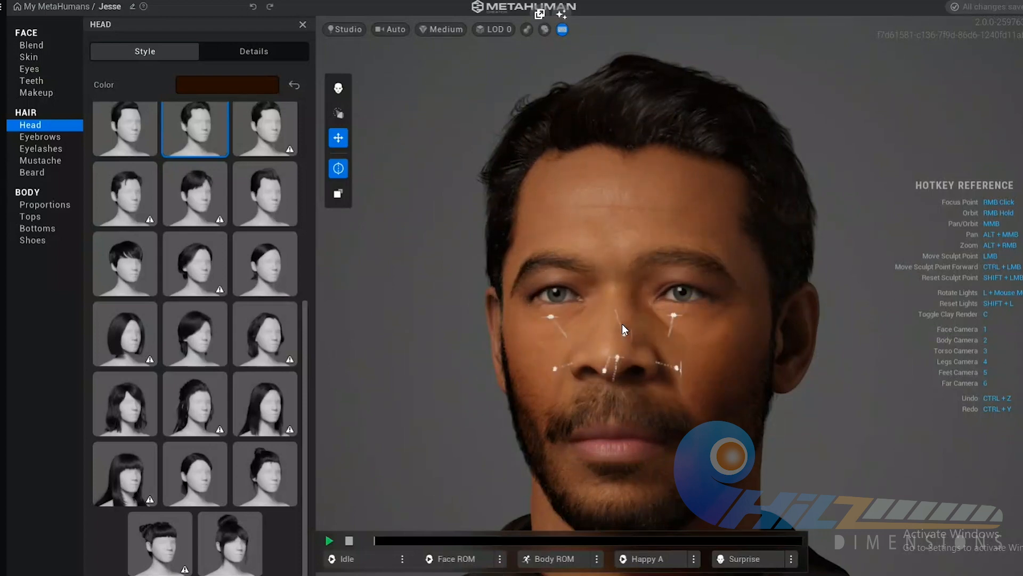
mouse_move(486, 340)
right_mouse_down()
mouse_move(777, 360)
mouse_move(683, 358)
right_mouse_up()
mouse_move(683, 358)
left_mouse_down()
mouse_move(756, 419)
mouse_move(641, 377)
left_mouse_up()
Reshape the upper lip and the area just above it from a three-quarter view
right_click_drag(714, 430, 450, 415)
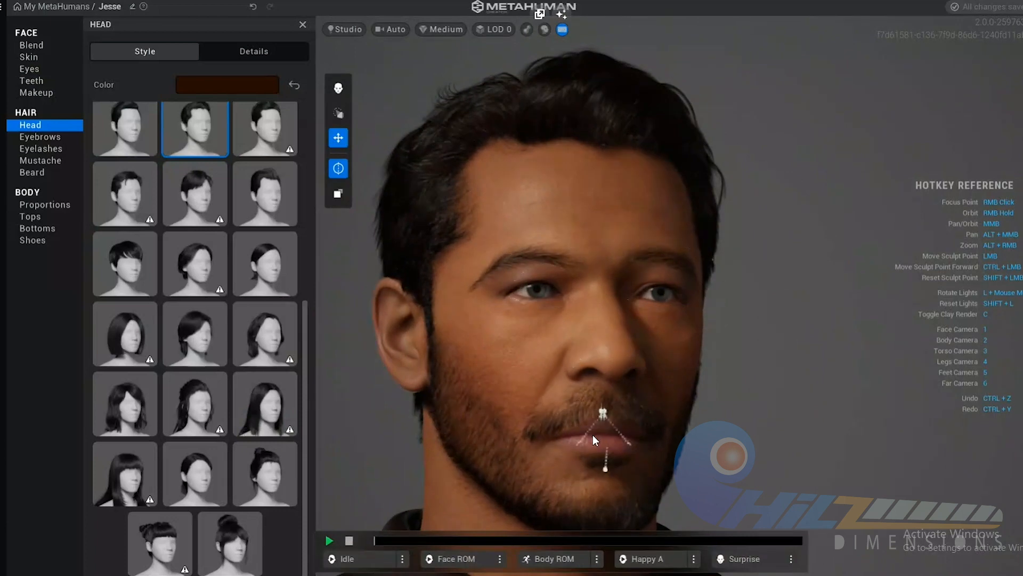
mouse_move(593, 434)
left_mouse_down()
mouse_move(601, 487)
mouse_move(614, 439)
left_mouse_up()
left_click_drag(578, 402, 581, 375)
Reshape the ear from the side, shifting it forward toward the face
mouse_move(434, 373)
right_mouse_down()
mouse_move(568, 432)
mouse_move(635, 336)
mouse_move(614, 415)
mouse_move(814, 351)
right_mouse_up()
right_click_drag(564, 367, 762, 373)
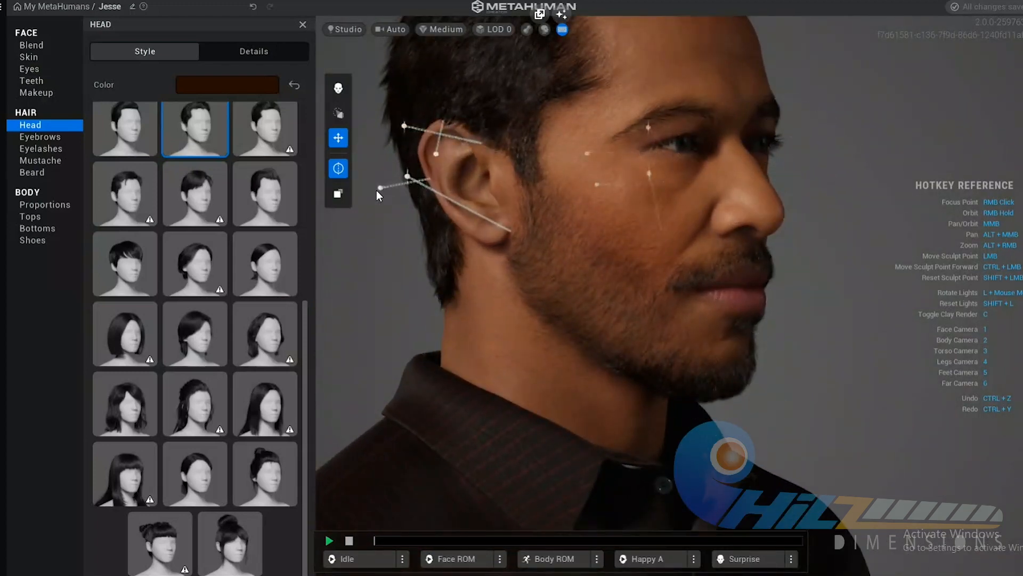
mouse_move(376, 190)
left_mouse_down()
mouse_move(526, 173)
mouse_move(490, 146)
mouse_move(539, 159)
mouse_move(467, 149)
mouse_move(434, 117)
mouse_move(502, 171)
mouse_move(567, 203)
mouse_move(526, 157)
mouse_move(462, 123)
left_mouse_up()
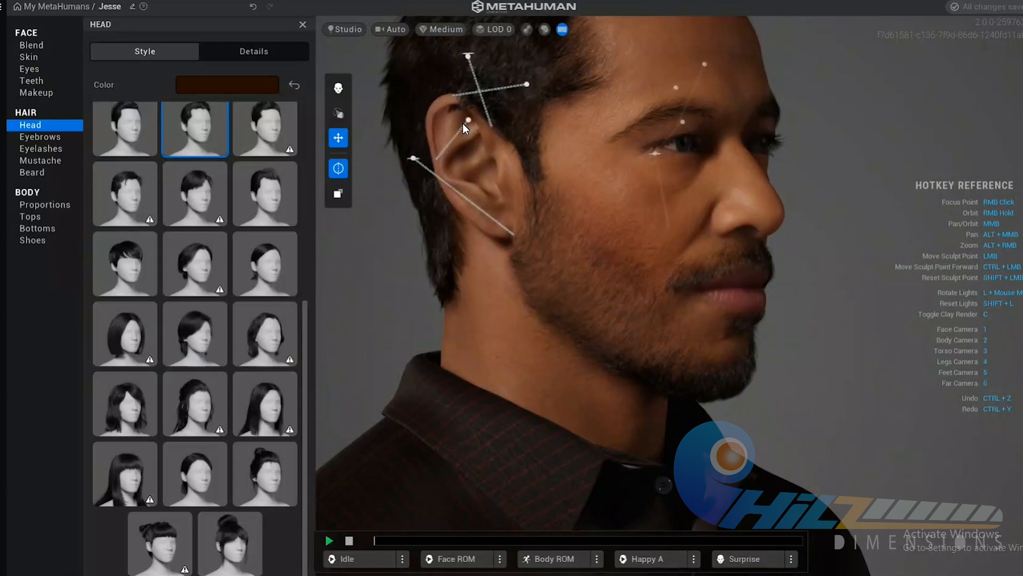
mouse_move(462, 123)
left_mouse_down()
mouse_move(538, 185)
mouse_move(498, 104)
mouse_move(552, 176)
mouse_move(536, 145)
left_mouse_up()
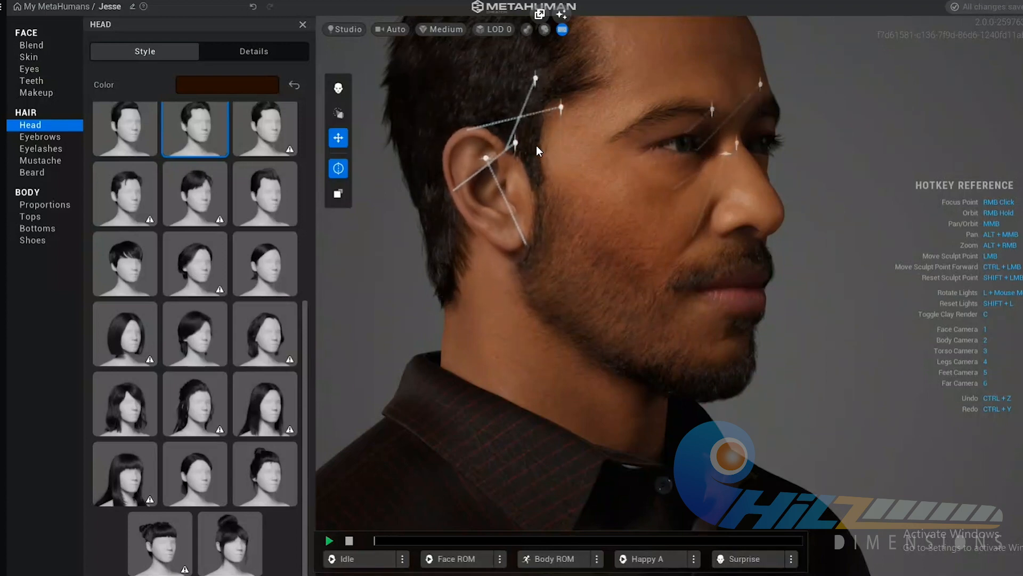
left_click(425, 252)
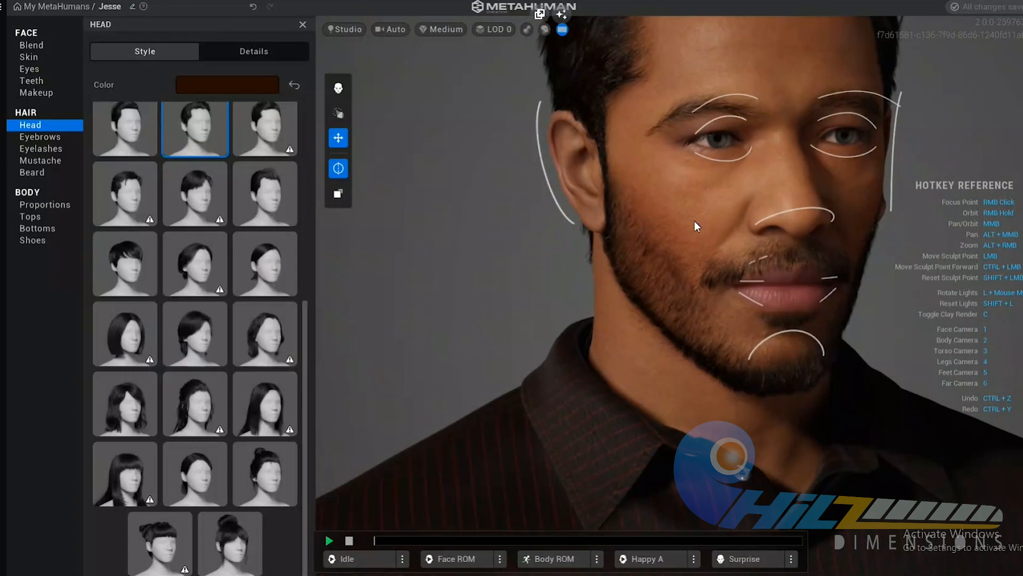
Try to reshape the nose tip in profile and undo the change
middle_click_drag(695, 220, 859, 366)
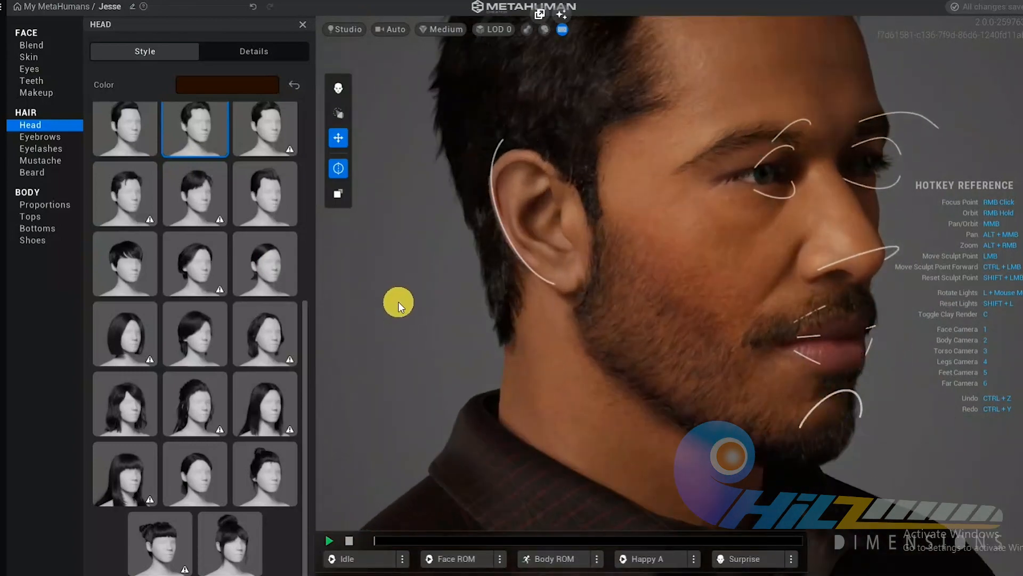
middle_click_drag(398, 302, 549, 273)
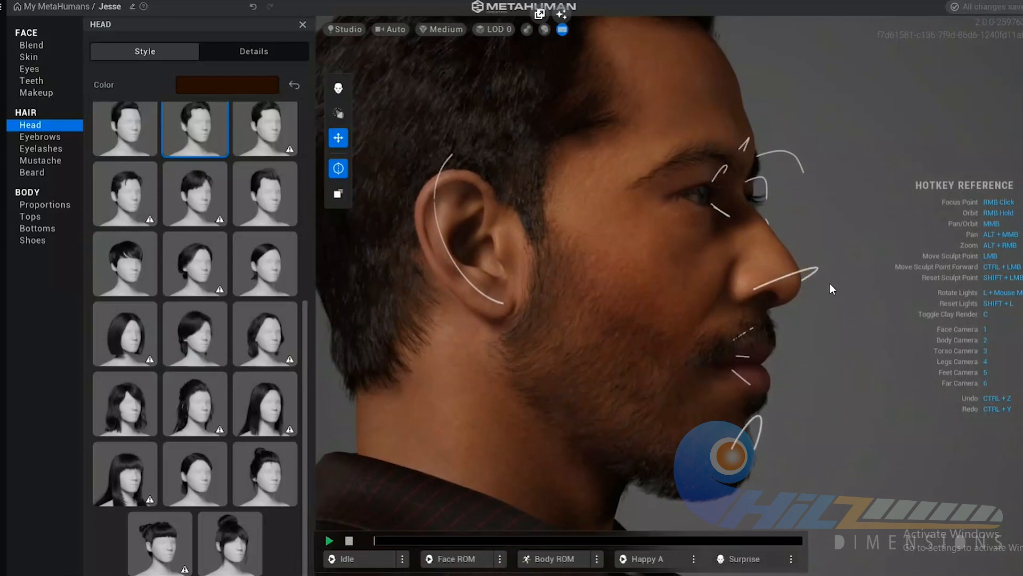
mouse_move(811, 272)
left_mouse_down()
mouse_move(794, 210)
mouse_move(835, 277)
mouse_move(802, 234)
mouse_move(789, 250)
mouse_move(798, 253)
left_mouse_up()
key("ctrl+z")
Adjust the nose's shape from a three-quarter view by moving its contour line
left_click(791, 302)
right_click(819, 247)
right_click_drag(820, 247, 525, 248)
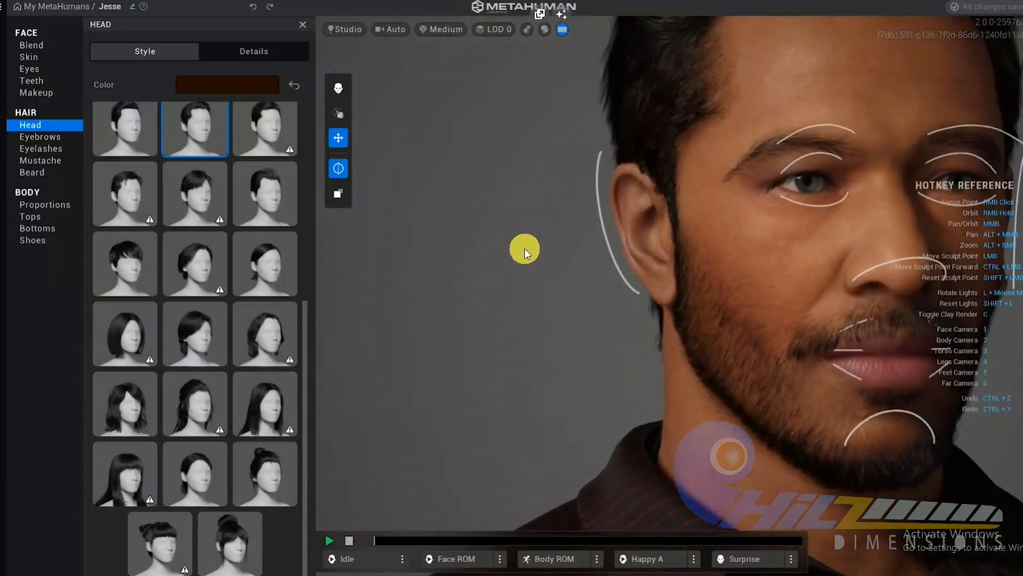
mouse_move(853, 273)
left_mouse_down()
mouse_move(643, 263)
mouse_move(707, 285)
mouse_move(559, 315)
left_mouse_up()
mouse_move(559, 315)
right_mouse_down()
mouse_move(870, 327)
mouse_move(378, 290)
mouse_move(491, 321)
mouse_move(560, 303)
mouse_move(587, 330)
mouse_move(449, 218)
mouse_move(299, 308)
mouse_move(329, 332)
mouse_move(617, 171)
mouse_move(376, 338)
right_mouse_up()
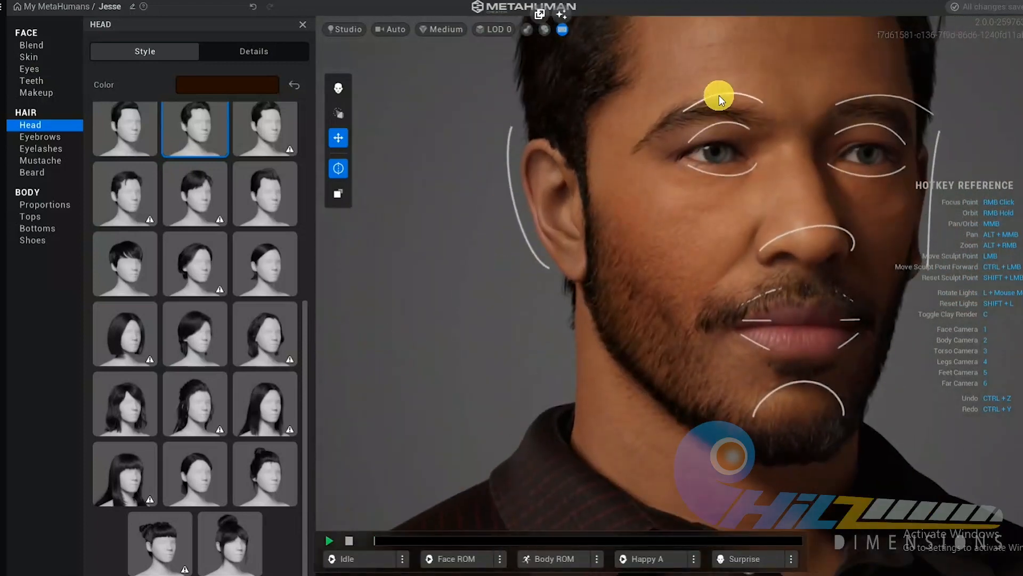
Reshape the eyebrow line and the upper and lower eyelids by moving their contour lines
mouse_move(719, 95)
left_mouse_down()
mouse_move(719, 110)
mouse_move(719, 79)
mouse_move(705, 58)
left_mouse_up()
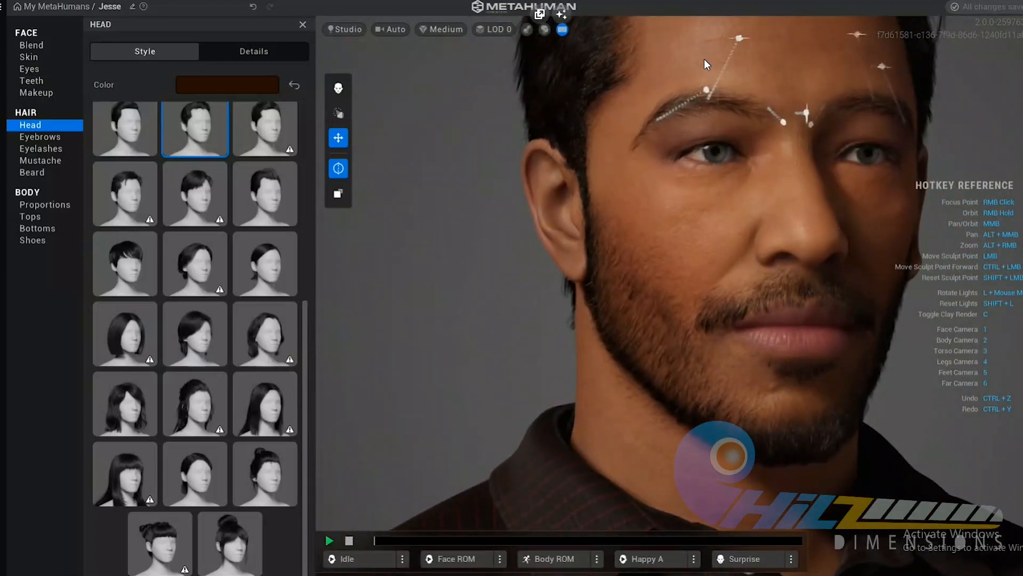
mouse_move(691, 133)
left_mouse_down()
mouse_move(711, 62)
mouse_move(712, 74)
left_mouse_up()
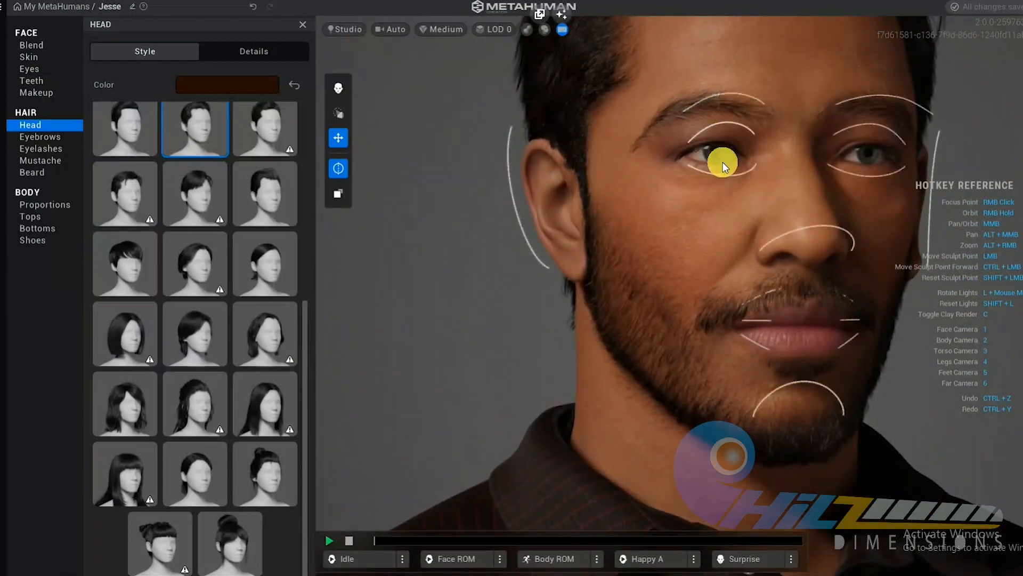
mouse_move(723, 162)
left_mouse_down()
mouse_move(718, 78)
mouse_move(720, 96)
left_mouse_up()
mouse_move(466, 249)
right_mouse_down()
mouse_move(327, 246)
mouse_move(384, 247)
right_mouse_up()
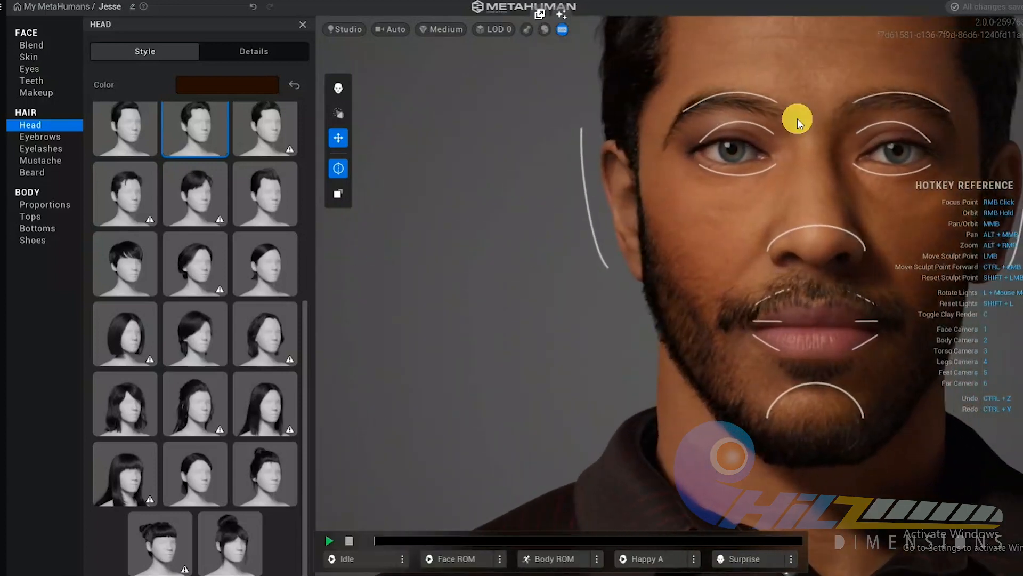
mouse_move(750, 120)
left_mouse_down()
mouse_move(753, 129)
mouse_move(757, 104)
mouse_move(737, 146)
mouse_move(754, 161)
mouse_move(756, 184)
mouse_move(755, 155)
mouse_move(758, 188)
mouse_move(757, 162)
left_mouse_up()
mouse_move(758, 162)
right_mouse_down()
mouse_move(537, 205)
mouse_move(350, 267)
mouse_move(756, 222)
mouse_move(850, 347)
right_mouse_up()
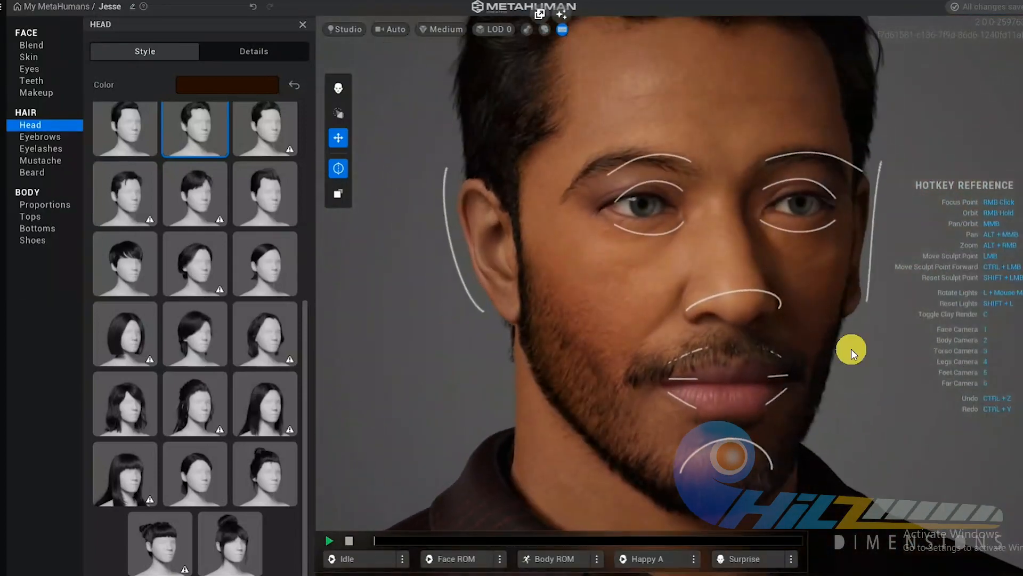
Try the Medium Thin Eyebrows and the last style in the eyebrow collection on the face, viewing it from several angles
left_click(44, 138)
left_click(187, 137)
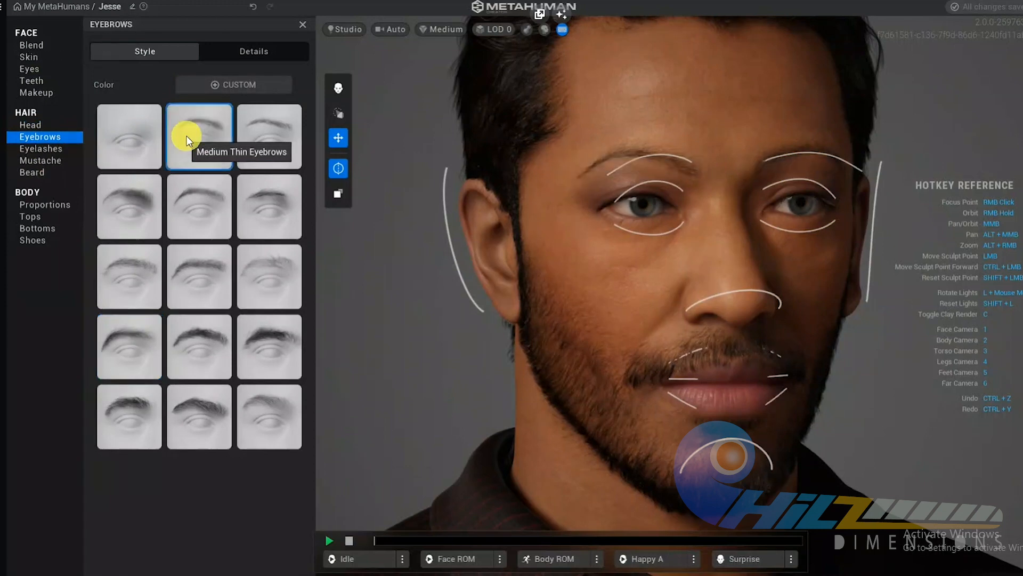
left_click(268, 420)
left_click(347, 165)
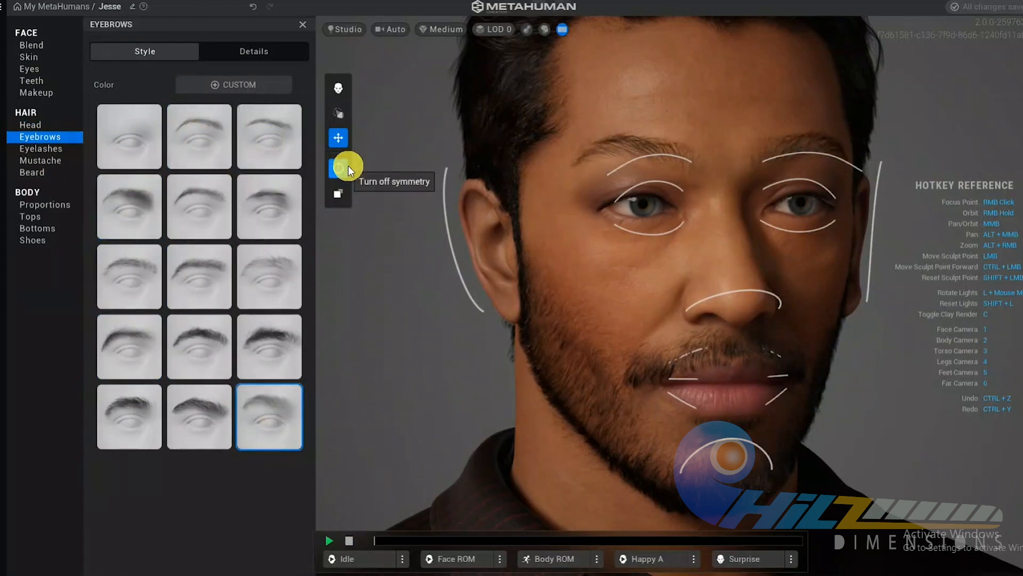
right_click_drag(405, 224, 477, 376)
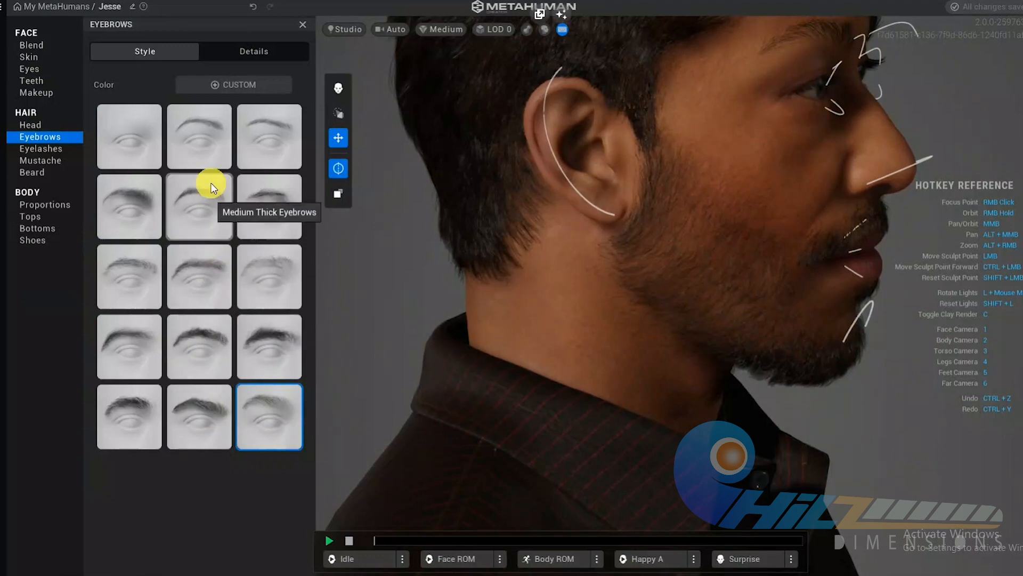
scroll(643, 358, "down", 5)
right_click_drag(643, 357, 616, 316)
scroll(749, 221, "up", 5)
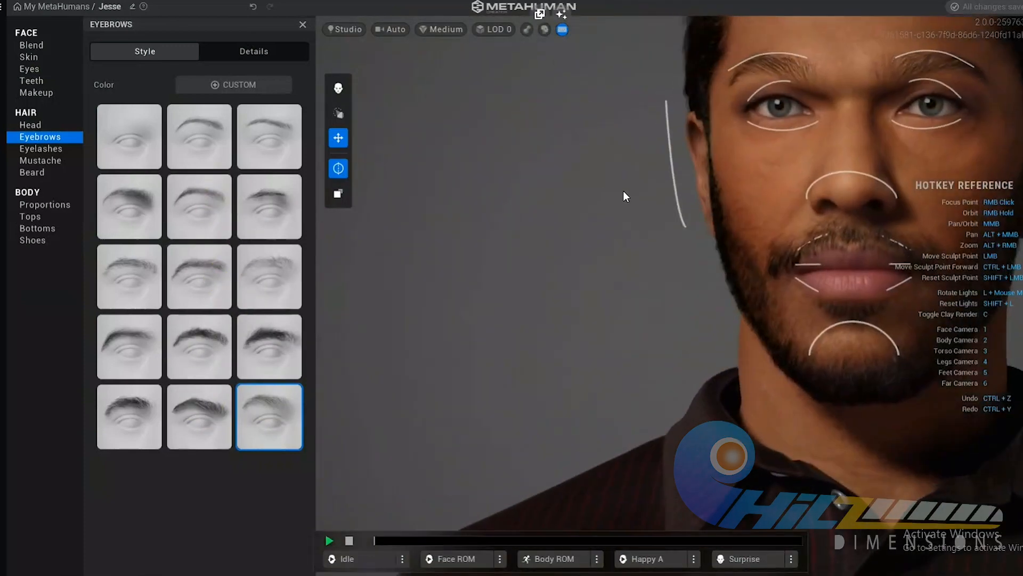
Retry Medium Thin Eyebrows, apply the first eyebrow style of the second row, and check it from both sides of the face
left_click(298, 215)
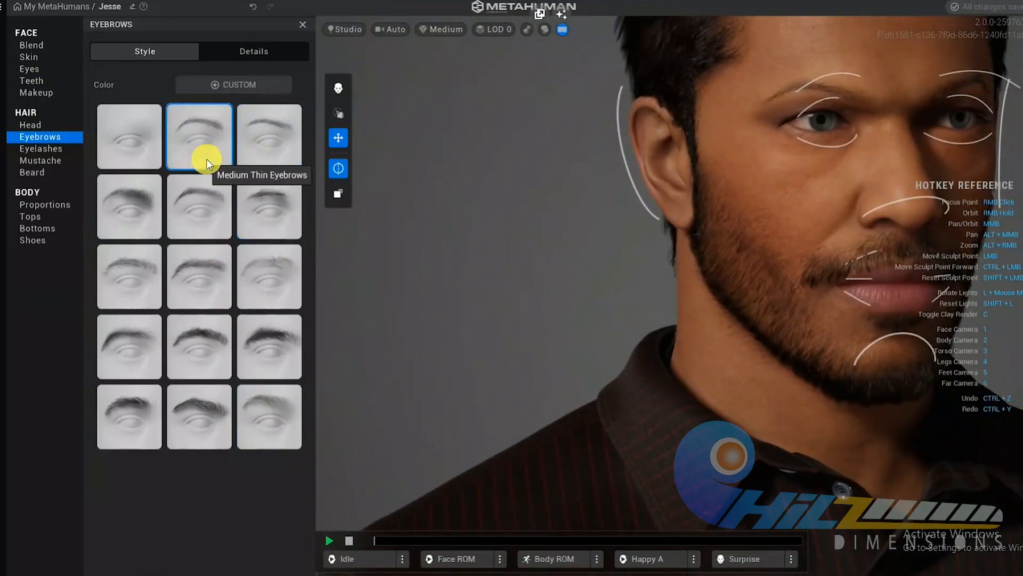
left_click(129, 207)
right_click_drag(688, 319, 587, 327)
mouse_move(549, 222)
right_mouse_down()
mouse_move(638, 224)
mouse_move(318, 251)
mouse_move(508, 290)
mouse_move(900, 217)
mouse_move(756, 286)
right_mouse_up()
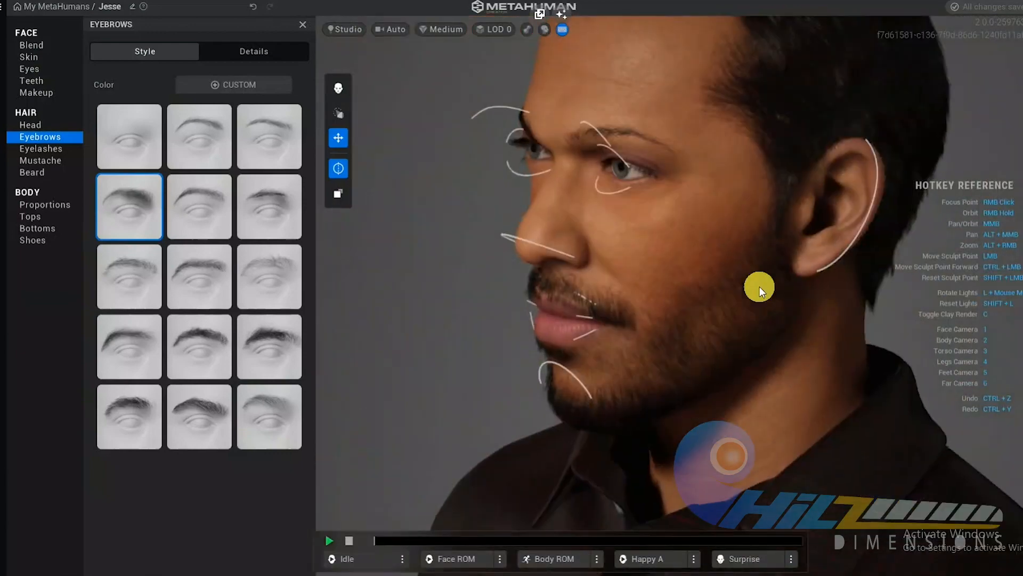
right_click_drag(416, 241, 934, 193)
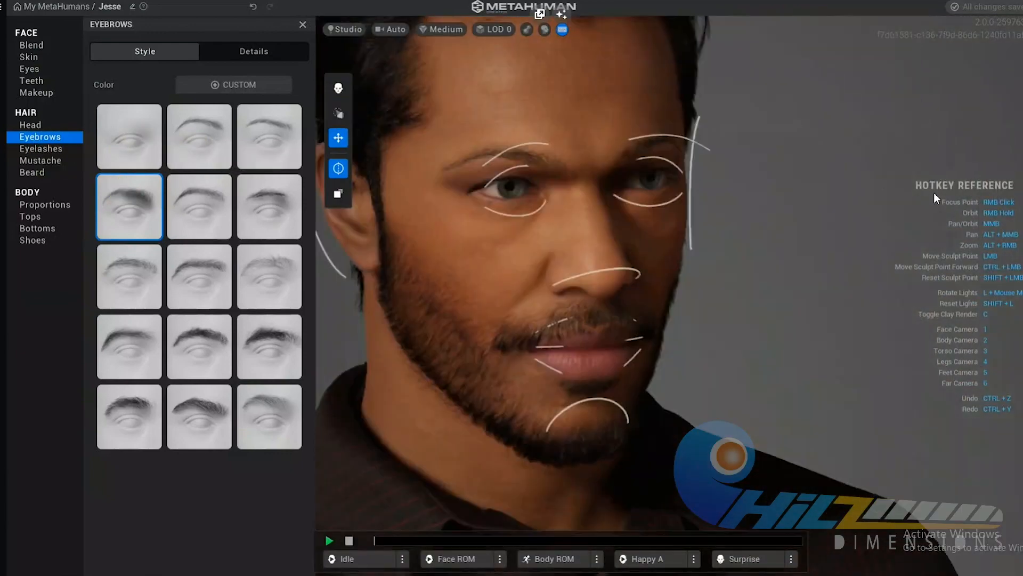
scroll(653, 314, "down", 5)
right_click_drag(653, 314, 700, 117)
Try the denser eyelash styles of the second and third rows on the face
left_click(40, 149)
left_click(150, 200)
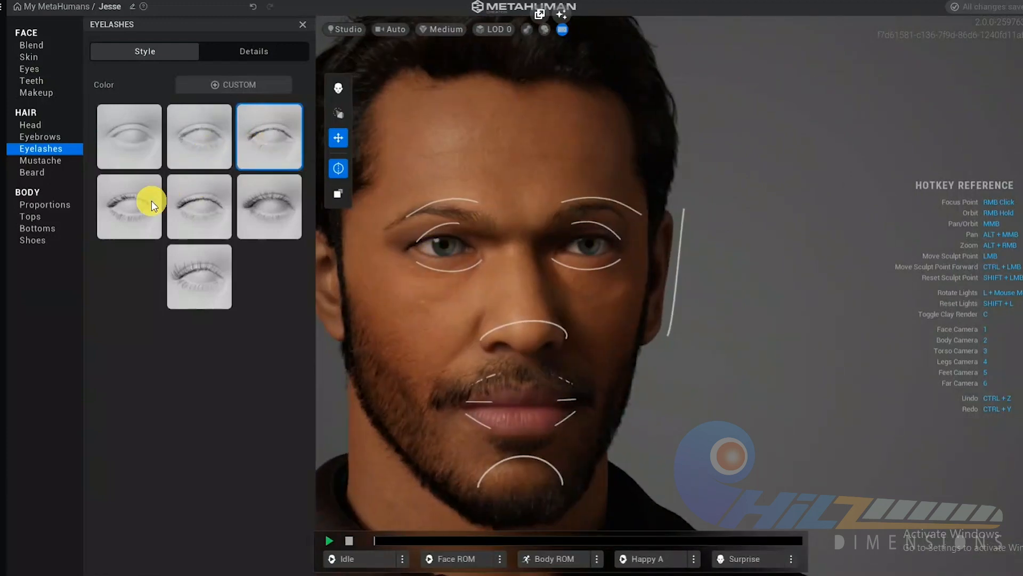
left_click(201, 204)
left_click(271, 204)
left_click(212, 261)
left_click(129, 207)
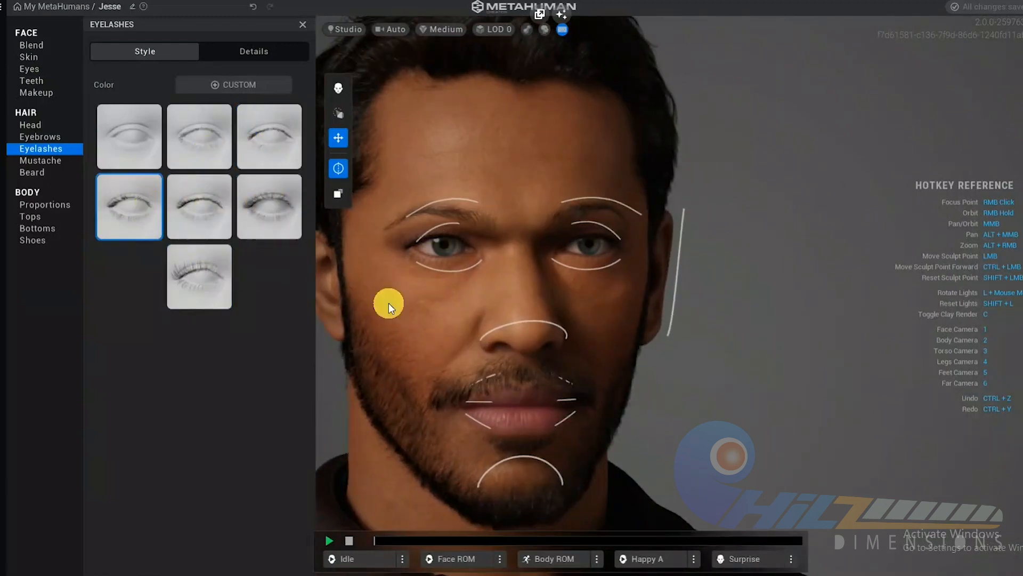
right_click_drag(478, 295, 373, 213)
Try the Short Fine eyelashes and apply the sparser eyelash style just before it
left_click(272, 145)
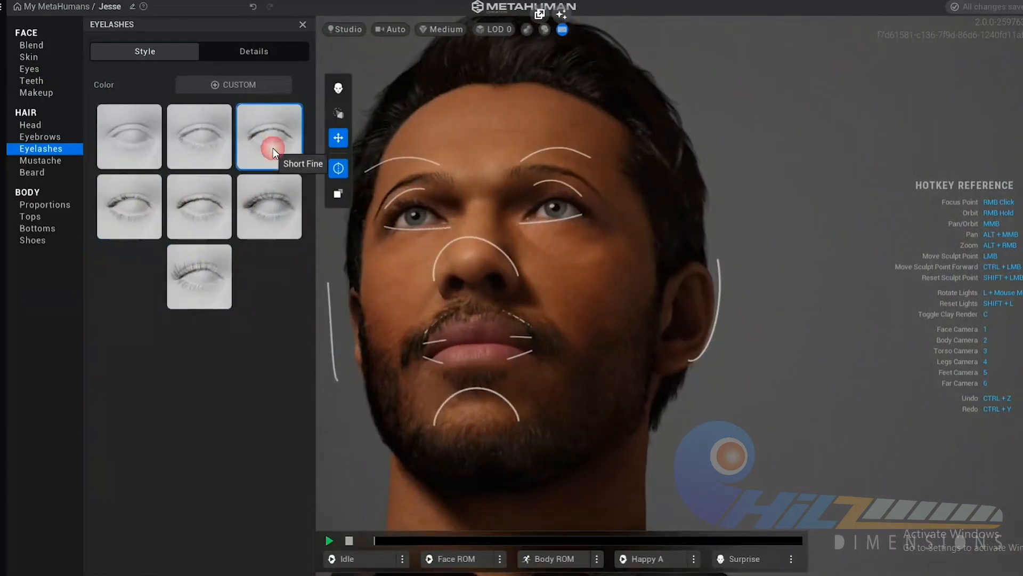
left_click(201, 138)
right_click_drag(458, 309, 315, 229)
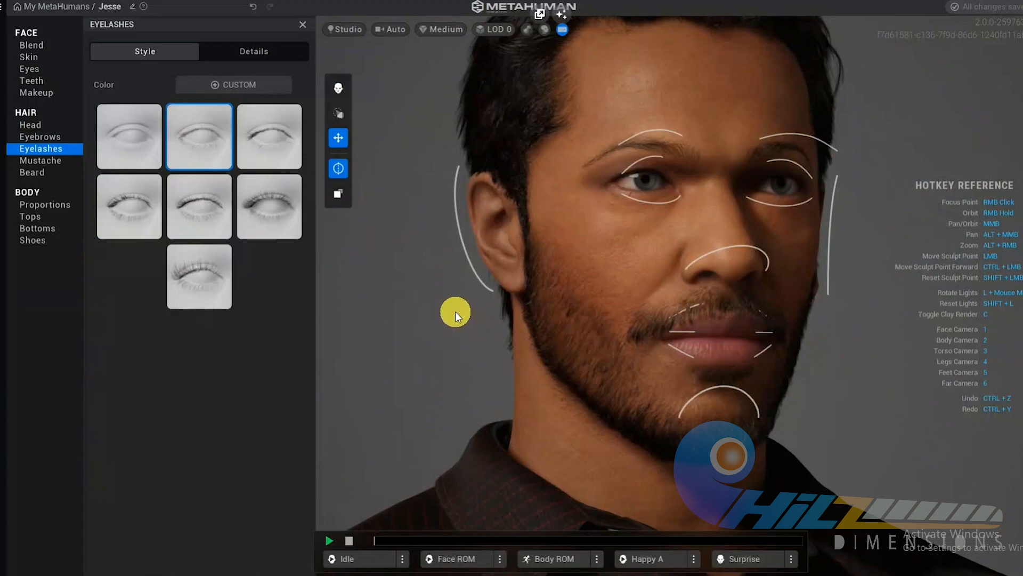
right_click_drag(455, 338, 34, 161)
Try several mustache styles, including Medium Curly Mustache and Long Full Mustache, and apply a thinner one than Long Full
left_click(34, 160)
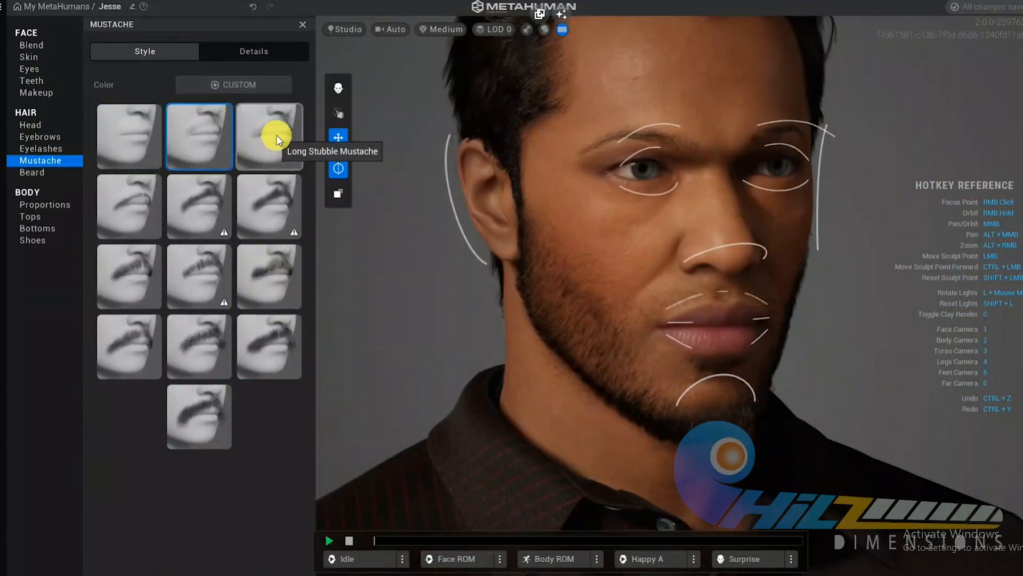
left_click(126, 207)
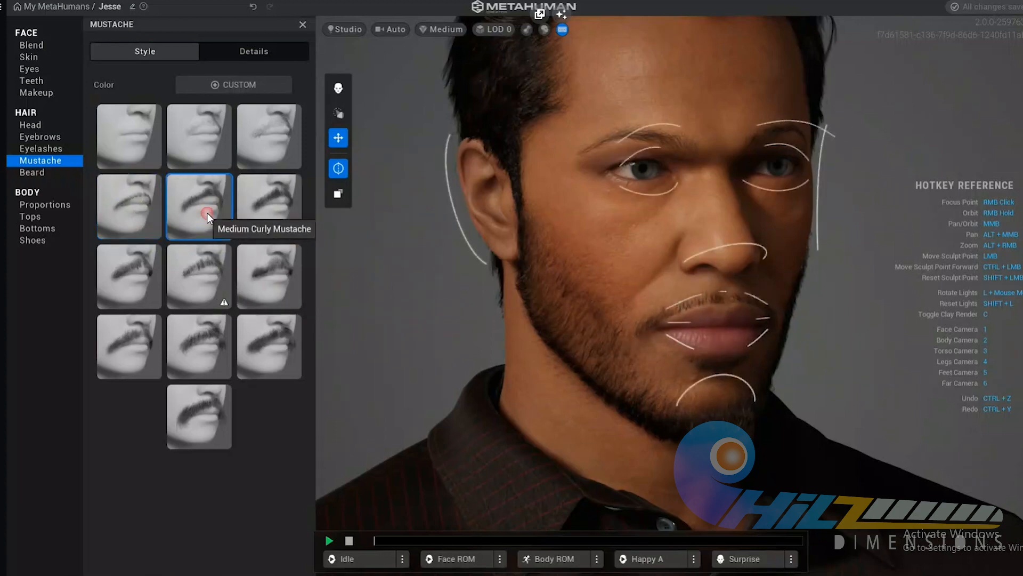
left_click(153, 266)
left_click(182, 368)
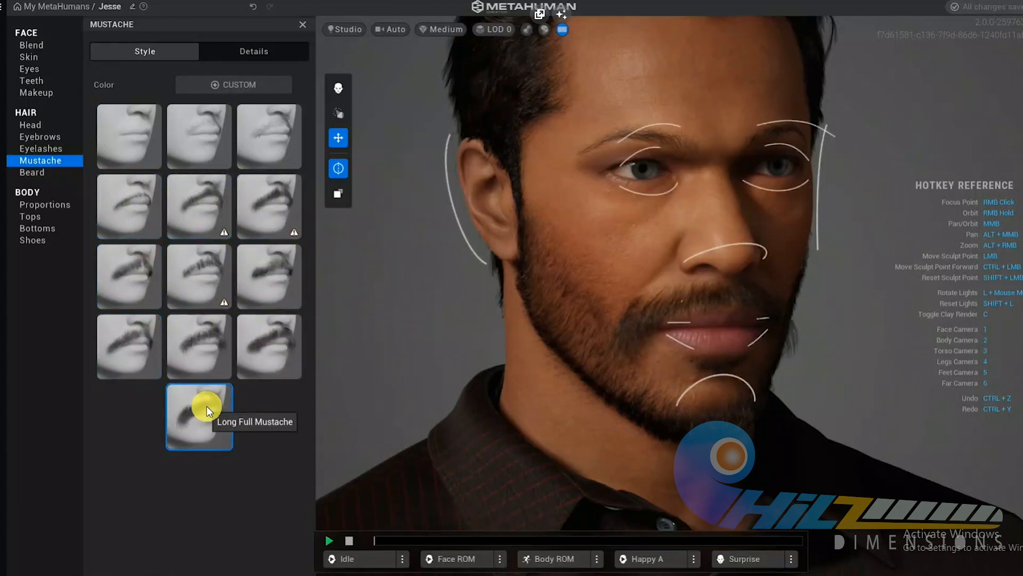
left_click(273, 342)
right_click_drag(613, 281, 544, 250)
key("1")
Compare beard styles, including the longest beard and Short Wavy Goatee, and apply the short style that starts the second row
left_click(32, 172)
left_click(199, 416)
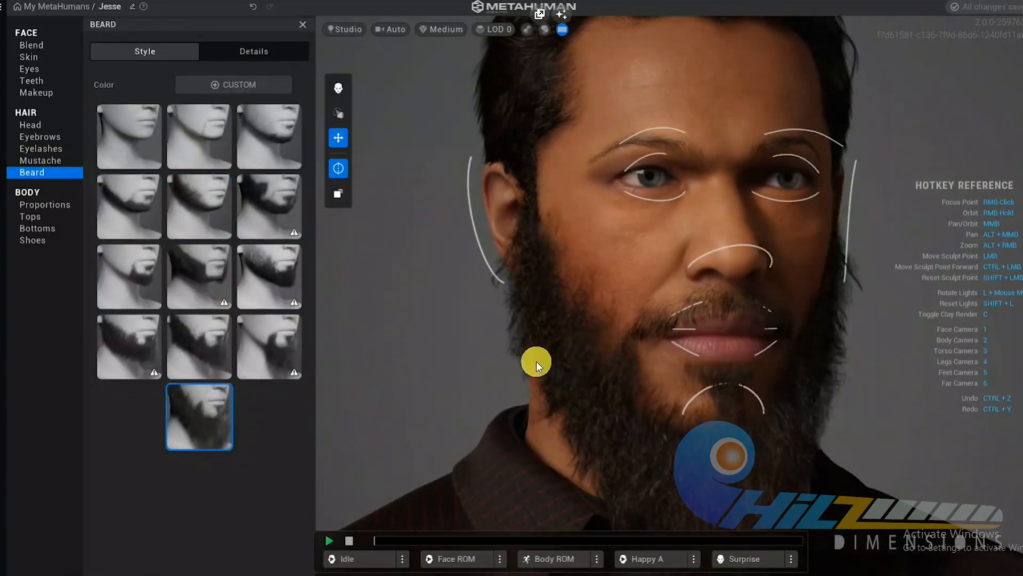
left_click(206, 342)
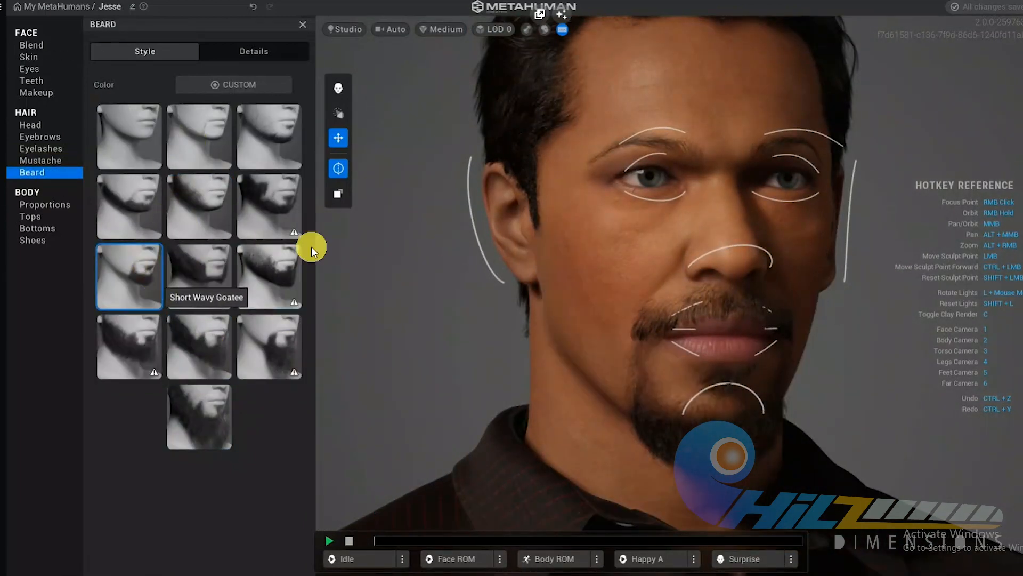
left_click(271, 267)
right_click_drag(589, 326, 480, 325)
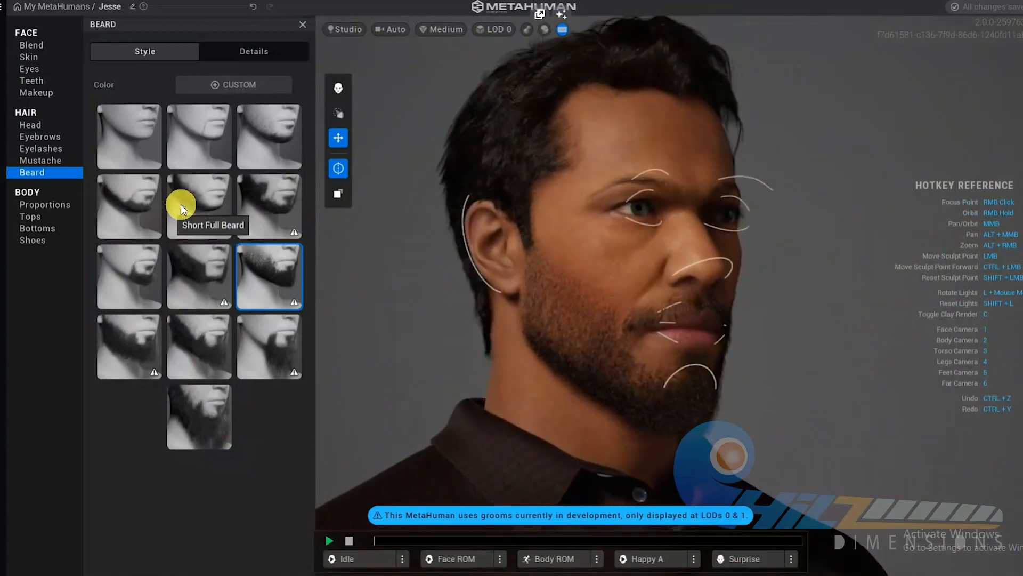
left_click(184, 200)
left_click(130, 208)
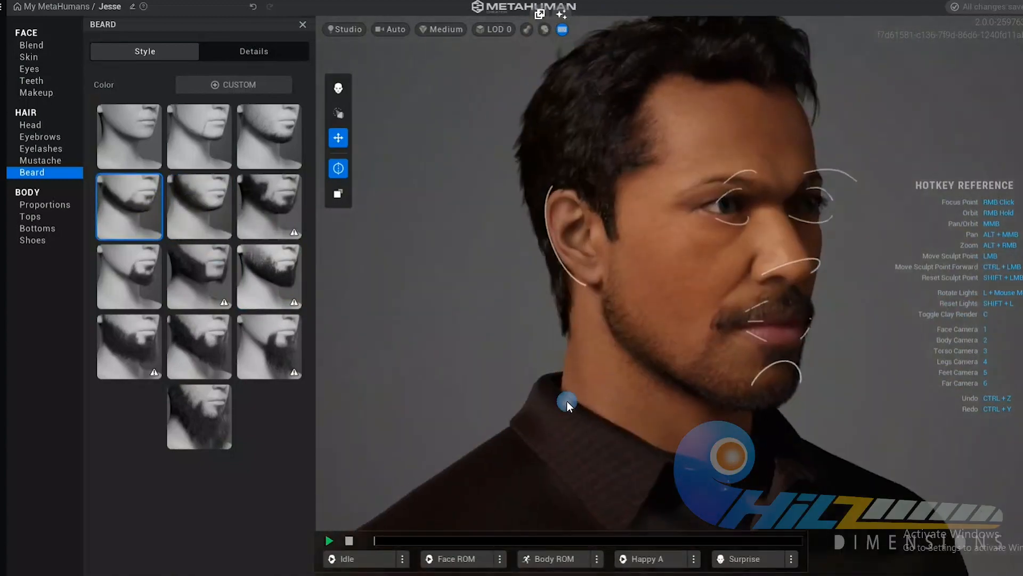
Compare Tall body proportions and apply the slim male build in the last row
left_click(53, 205)
left_click(149, 159)
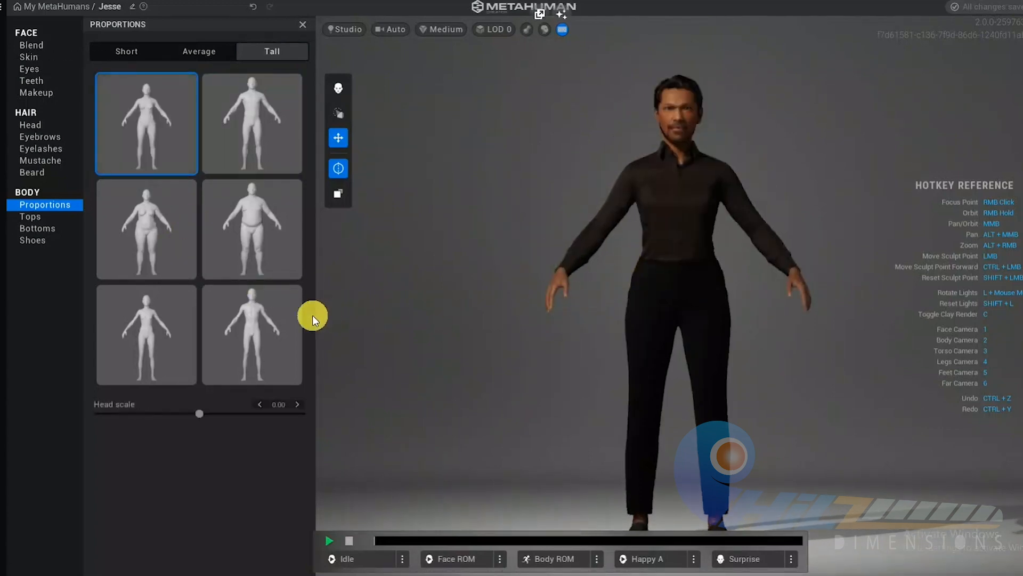
left_click(262, 325)
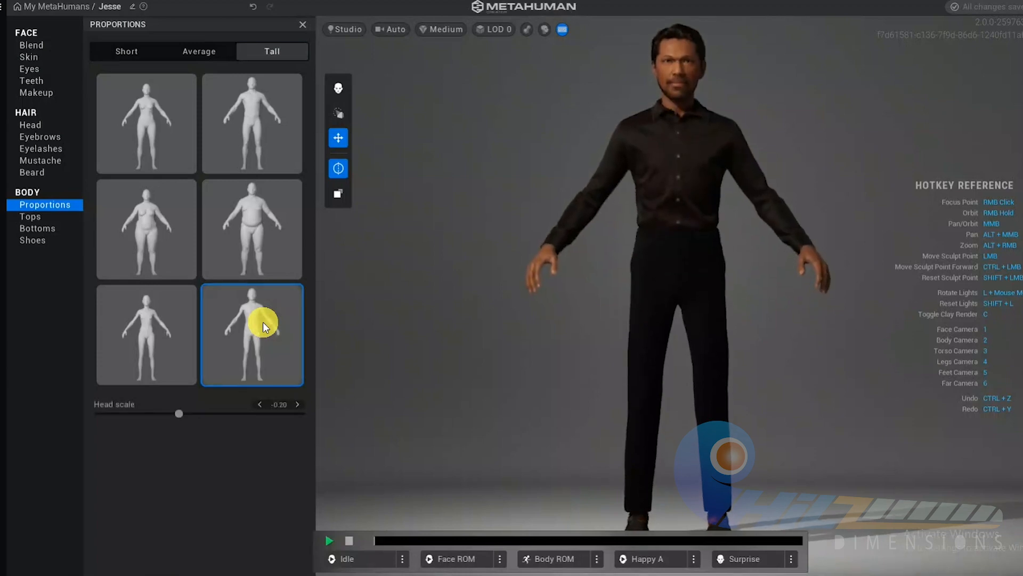
Try the heavy Tall male build and apply the athletic Tall male build in the first row
left_click(261, 246)
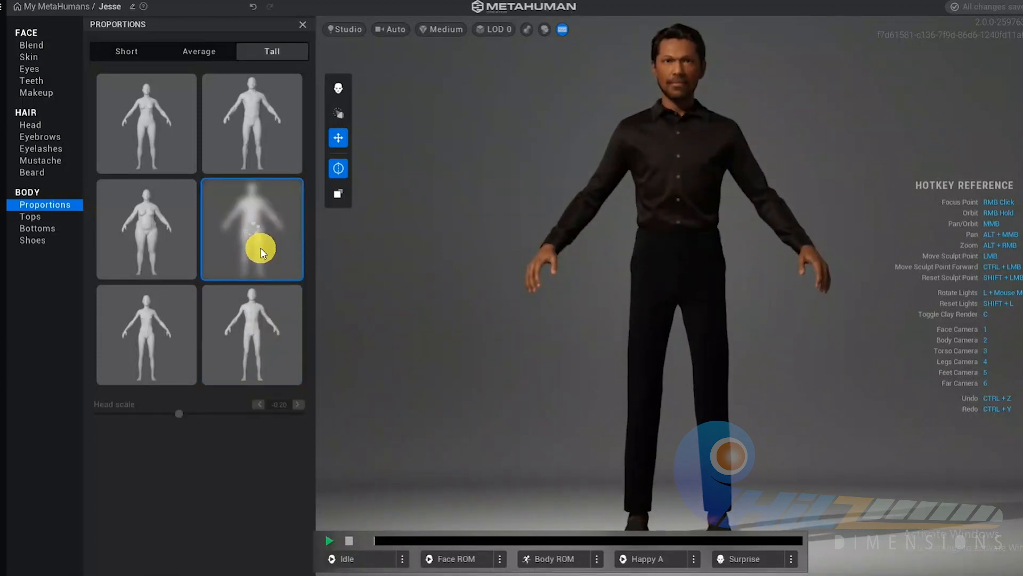
left_click(225, 149)
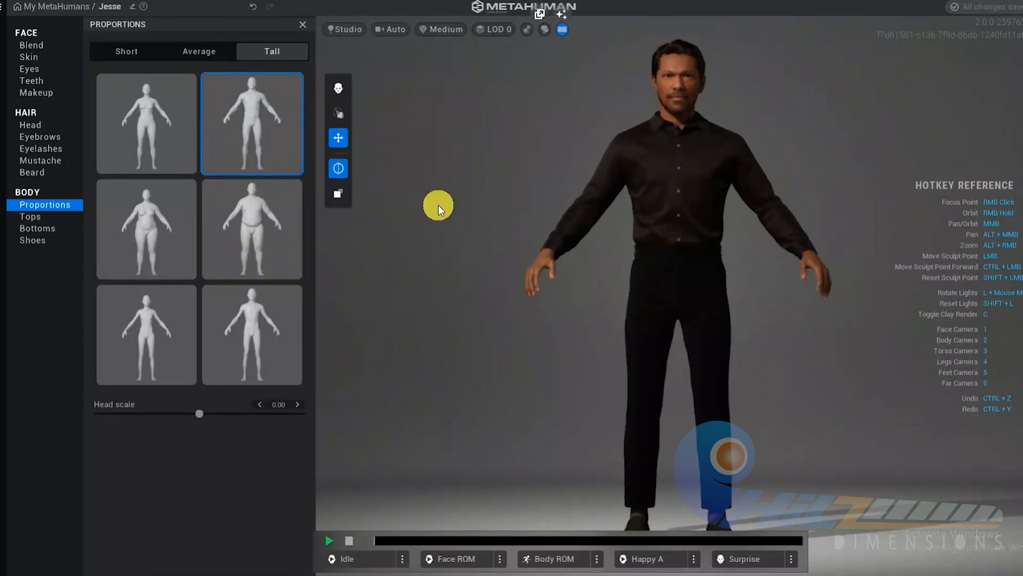
Compare the available tops, including the button-up shirt, Sweater and Hoodie, and apply the Crewneck T-shirt
left_click(47, 219)
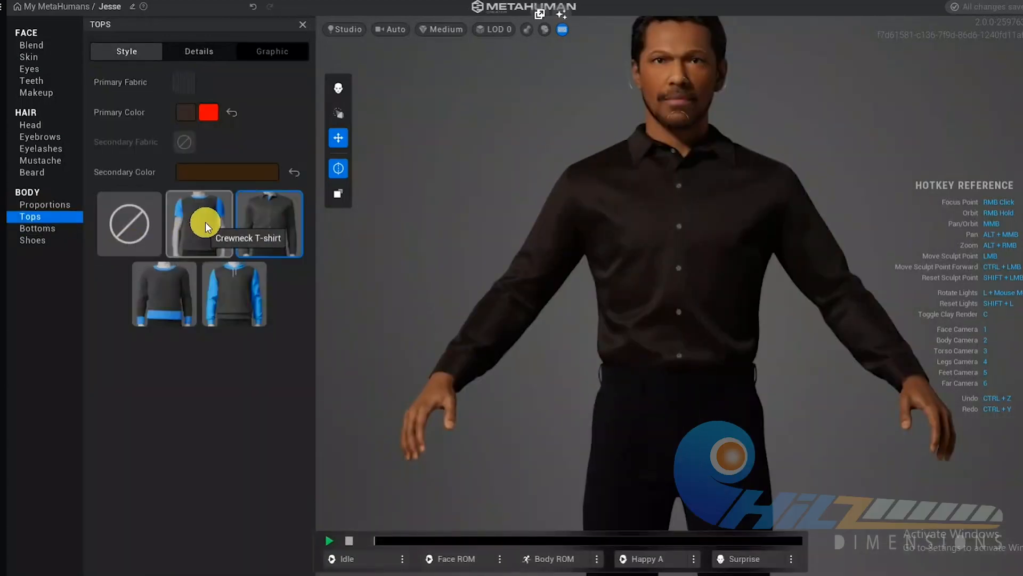
left_click(206, 222)
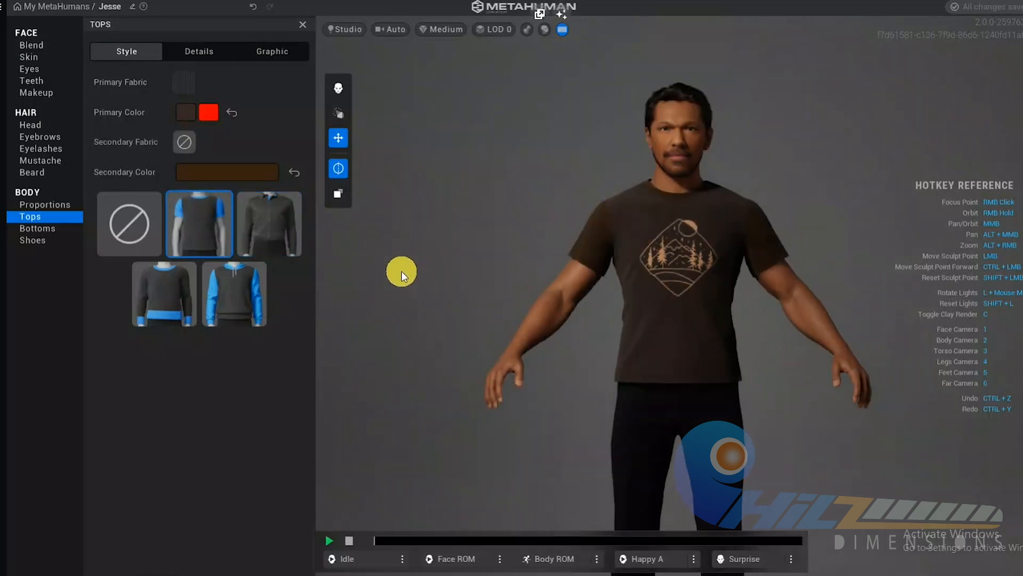
left_click(277, 245)
left_click(174, 283)
left_click(245, 296)
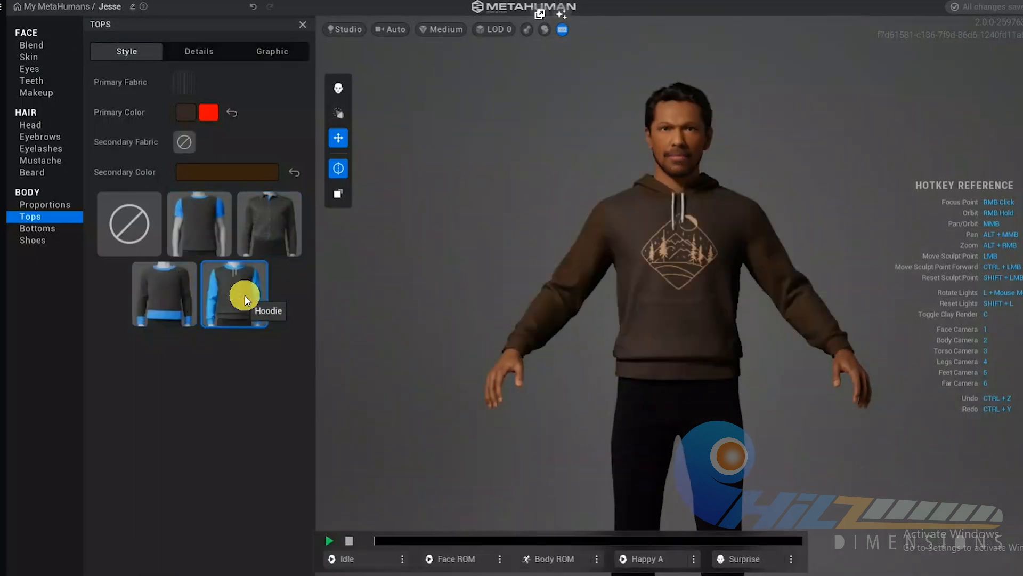
left_click(164, 293)
left_click(198, 225)
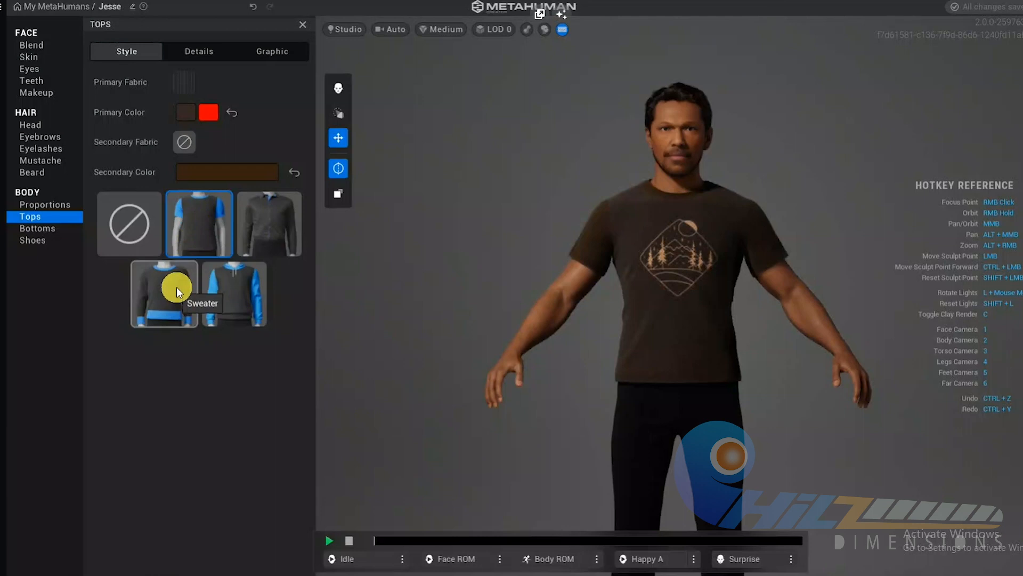
Set the T-shirt's secondary color to dark blue with hue 206.87, saturation 1.00 and value 0.10 (hex 000E19)
left_click(204, 169)
mouse_move(296, 273)
left_mouse_down()
mouse_move(300, 261)
mouse_move(319, 277)
mouse_move(293, 275)
left_mouse_up()
left_click_drag(254, 373, 207, 376)
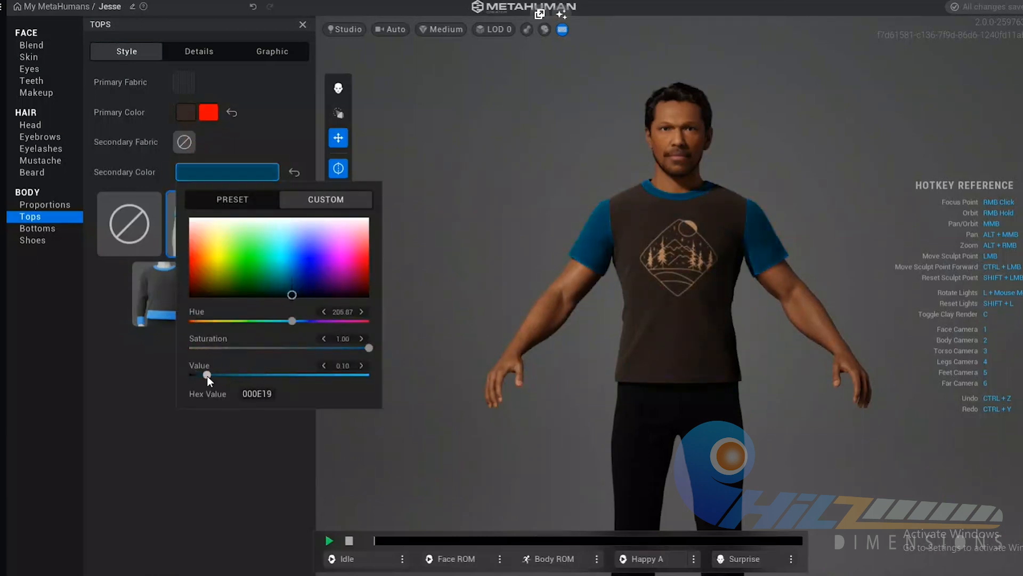
left_click(287, 145)
Set the T-shirt's primary color to muted dark blue with hue 214.49, saturation 0.81 and value 0.10 (hex 050E1A)
left_click(189, 116)
left_click_drag(212, 216, 297, 223)
left_click_drag(229, 315, 209, 318)
left_click(366, 288)
left_click_drag(366, 286, 336, 287)
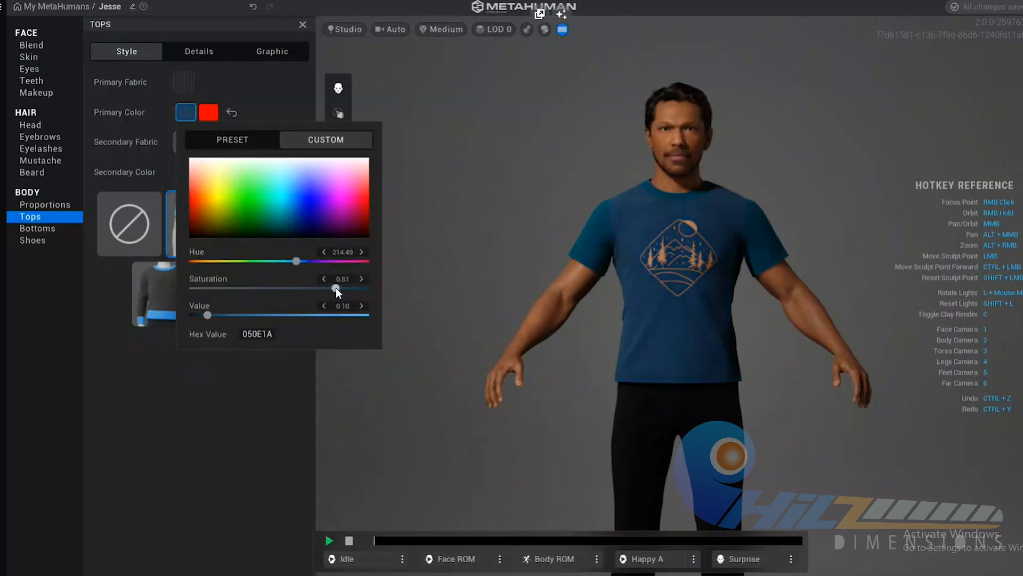
left_click(274, 94)
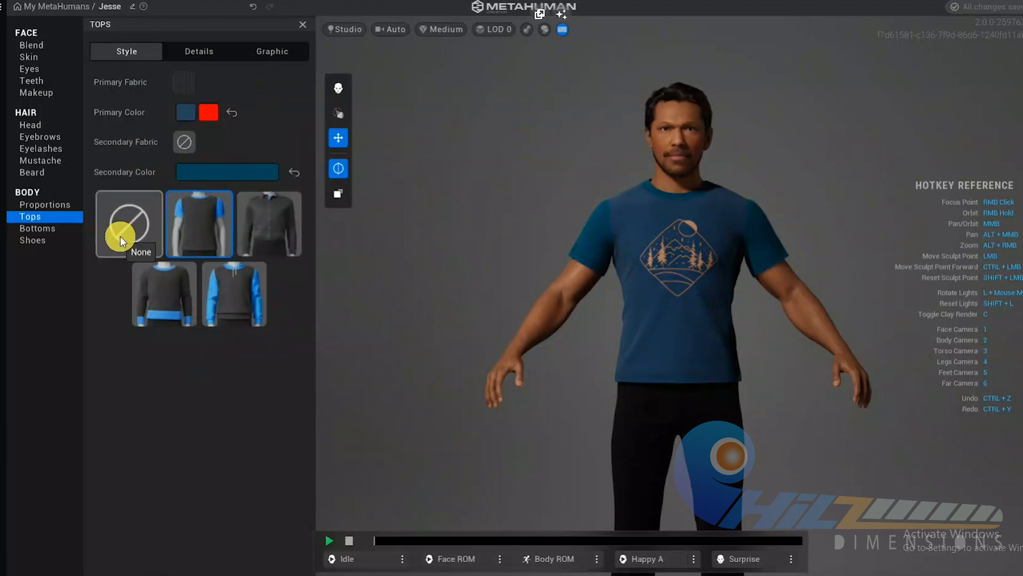
Compare the available bottoms, including Jeans Slim, Slacks and Shorts, and apply the straight-leg jeans beside Jeans Slim
left_click(33, 230)
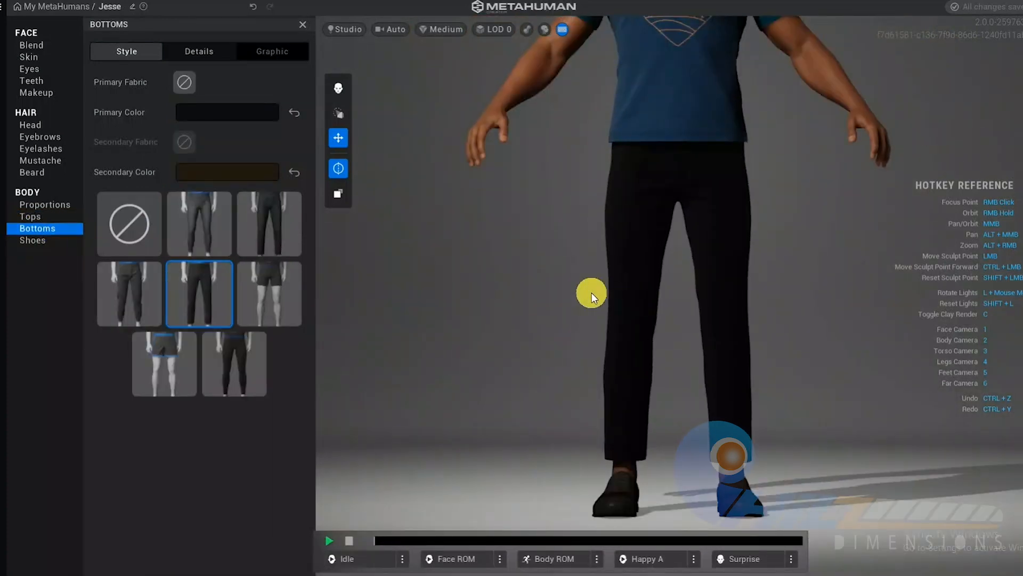
left_click(212, 217)
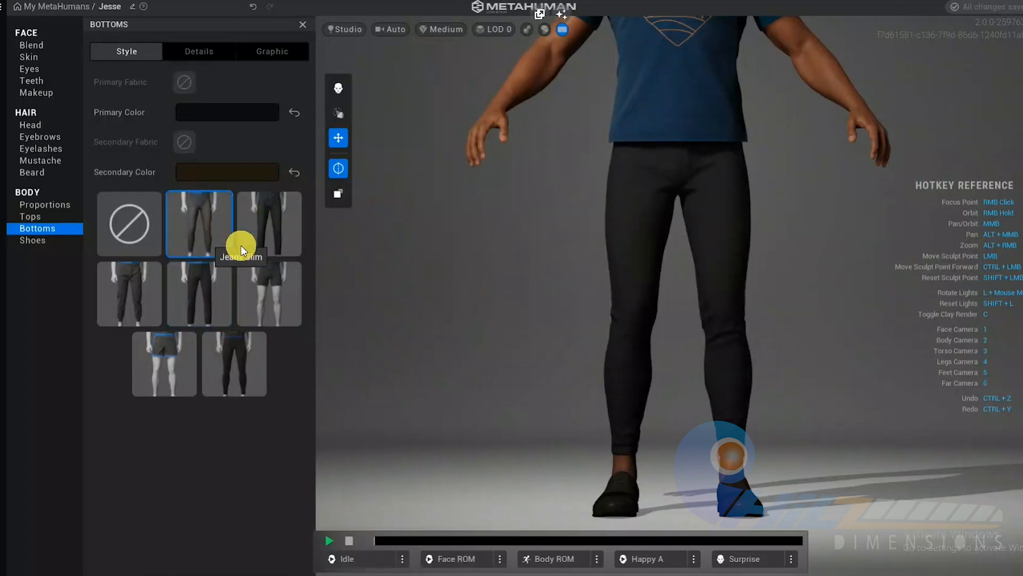
left_click(264, 226)
left_click(139, 279)
left_click(200, 279)
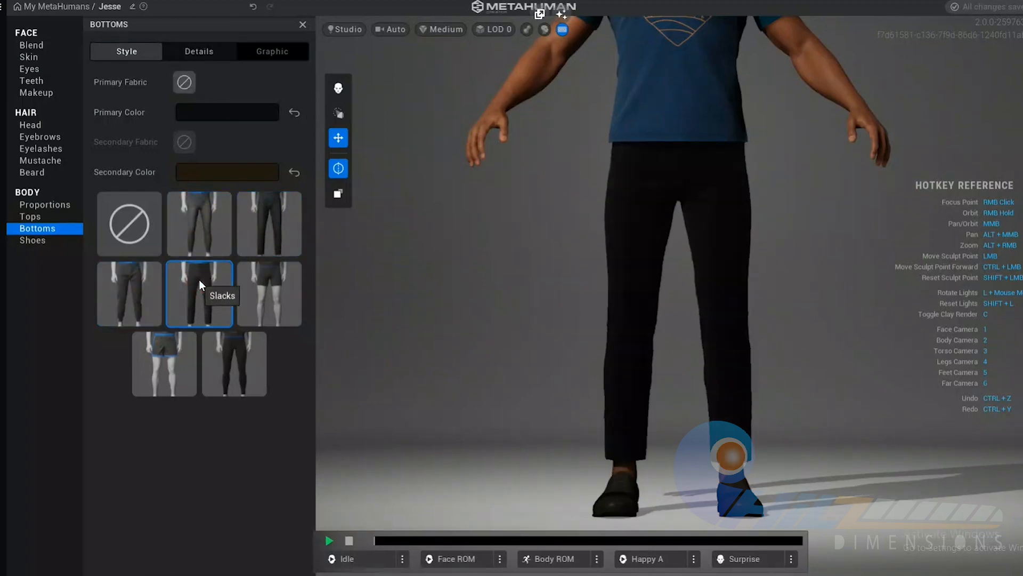
left_click(270, 299)
left_click(176, 354)
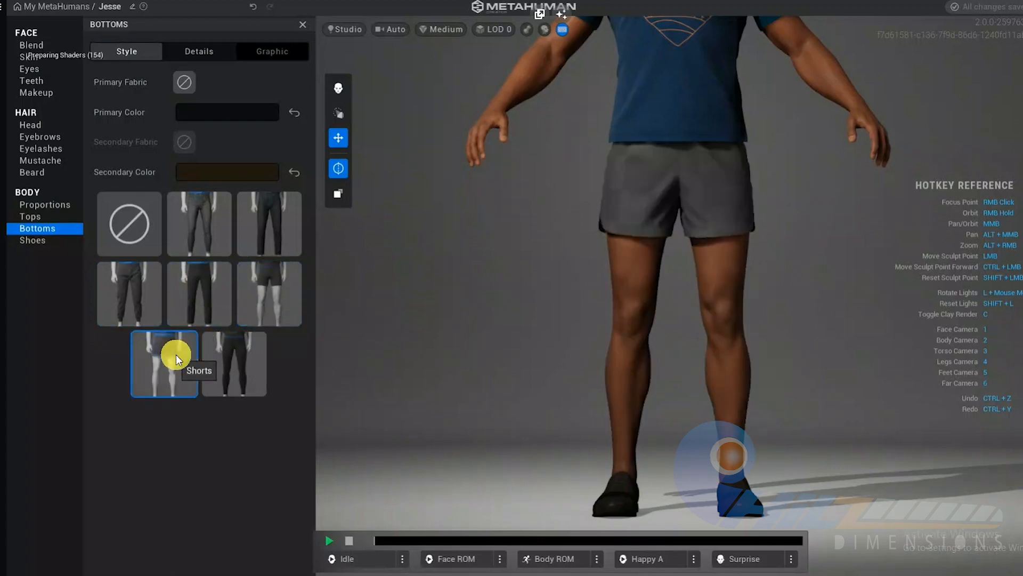
left_click(232, 359)
left_click(259, 219)
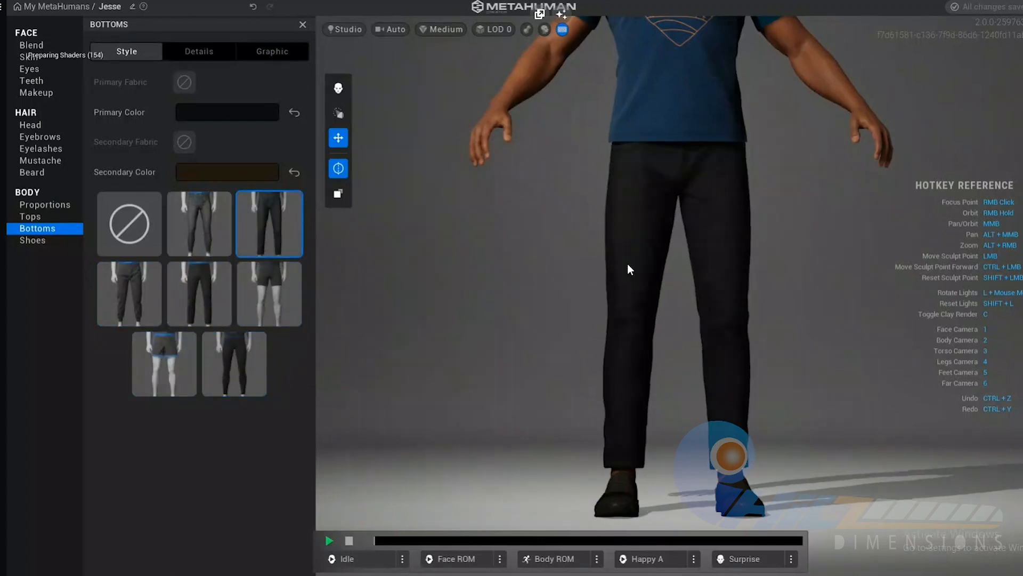
Recolor the jeans' primary color dark blue, using hue 212.34, full saturation and a low value
right_click_drag(628, 263, 878, 270)
right_click_drag(673, 268, 814, 323)
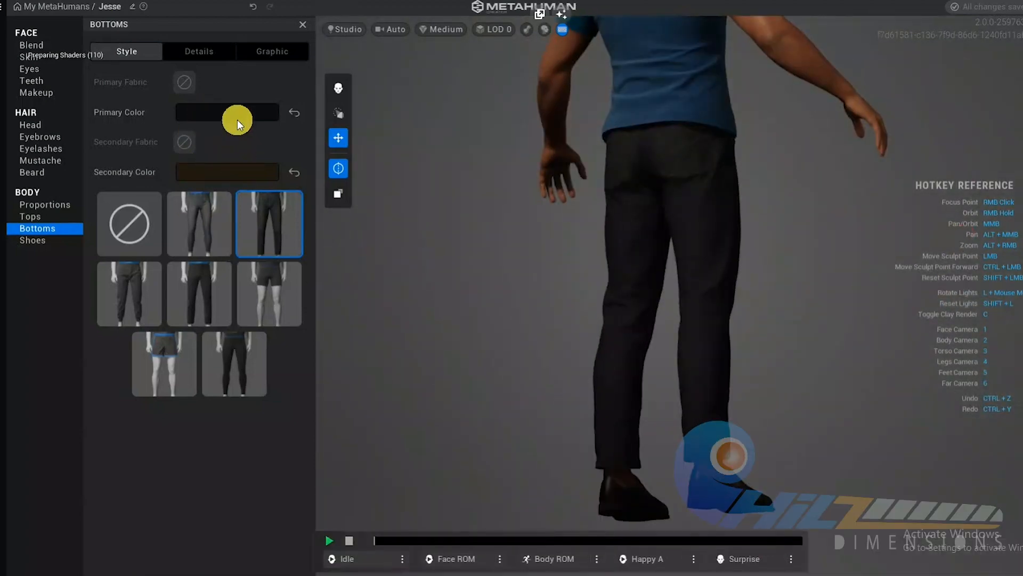
left_click(238, 113)
left_click(296, 219)
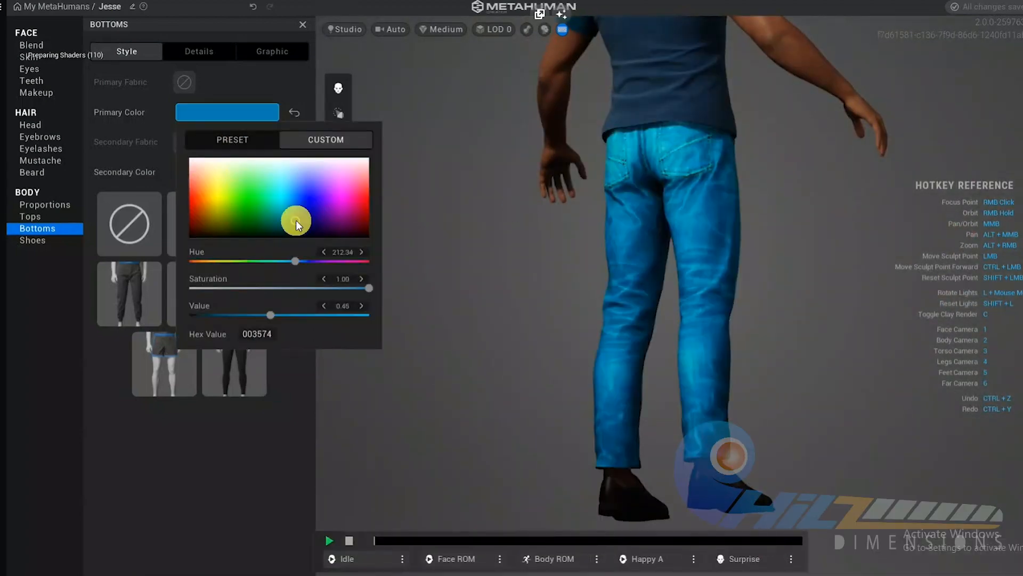
left_click_drag(270, 315, 206, 315)
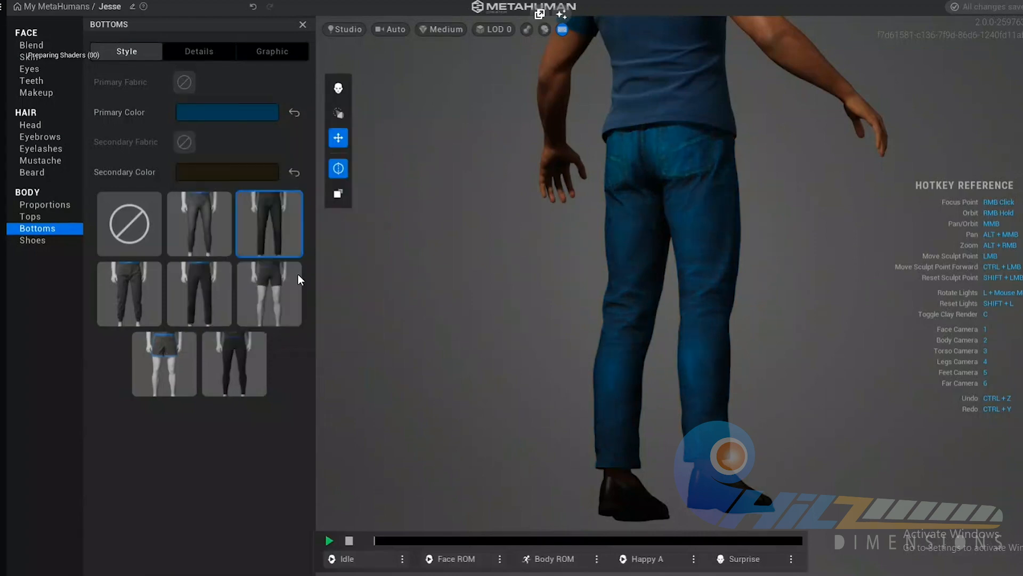
Examine the recolored jeans from the front and sides, and check the full outfit on the character
right_click_drag(702, 225, 33, 257)
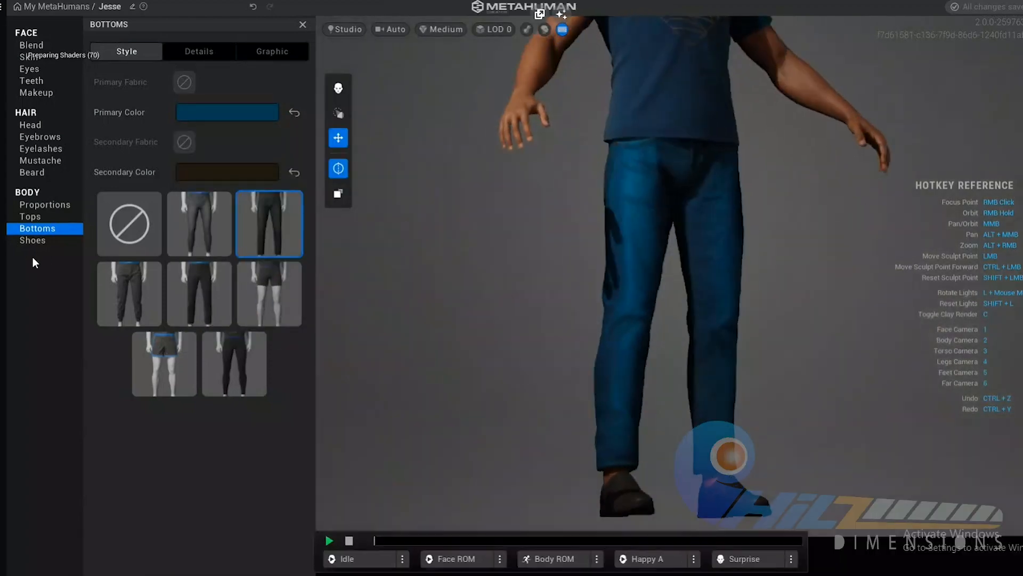
left_click(633, 67)
right_click_drag(637, 71, 316, 276)
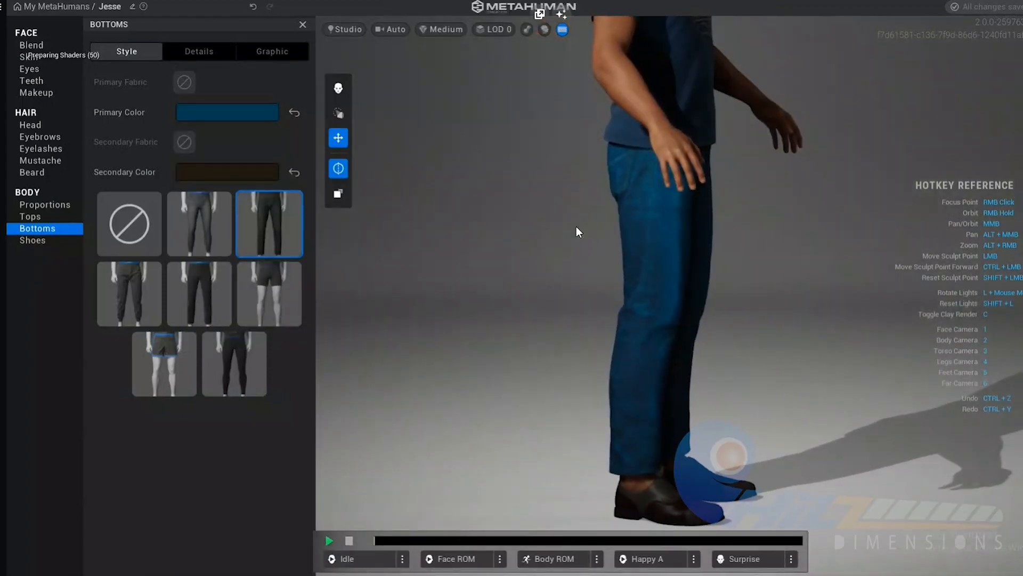
right_click_drag(576, 227, 382, 269)
left_click(630, 68)
right_click_drag(636, 93, 734, 273)
scroll(735, 274, "down", 3)
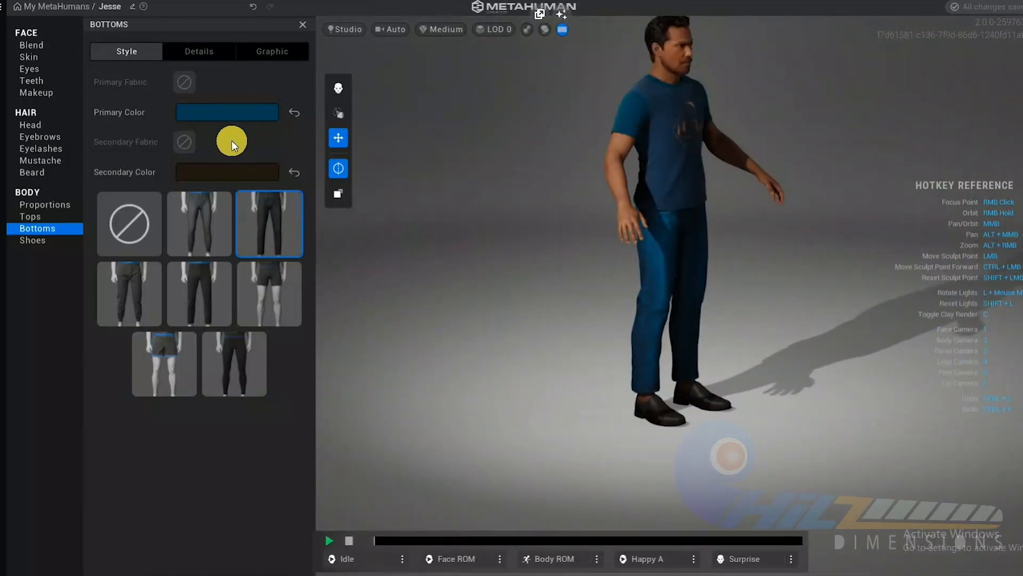
Compare the shoe styles, including Flip Flops, Flats, Running Shoes, Casual Sneakers and dress shoes, and apply Boots
left_click(33, 240)
scroll(559, 338, "up", 5)
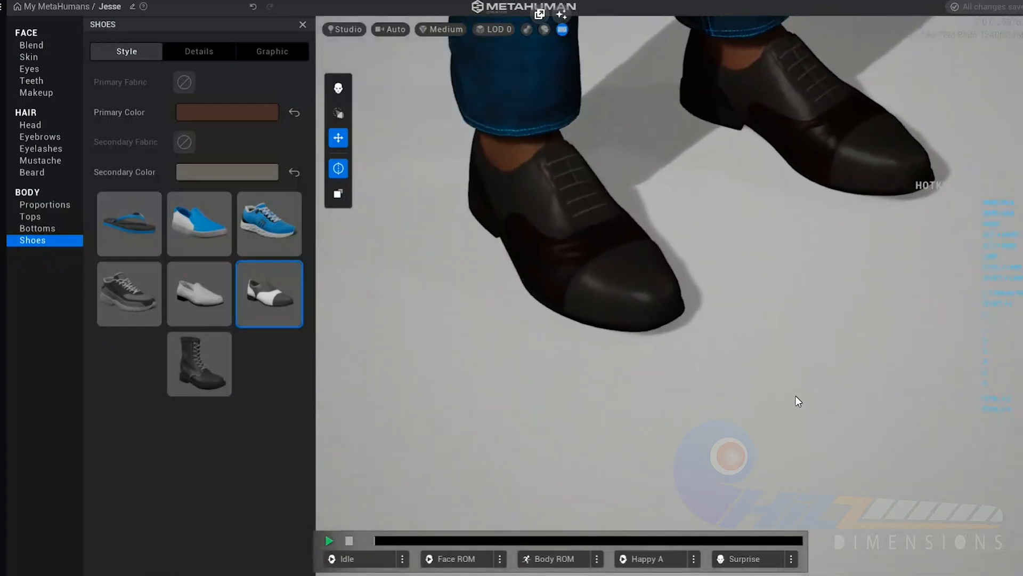
left_click_drag(795, 395, 779, 419)
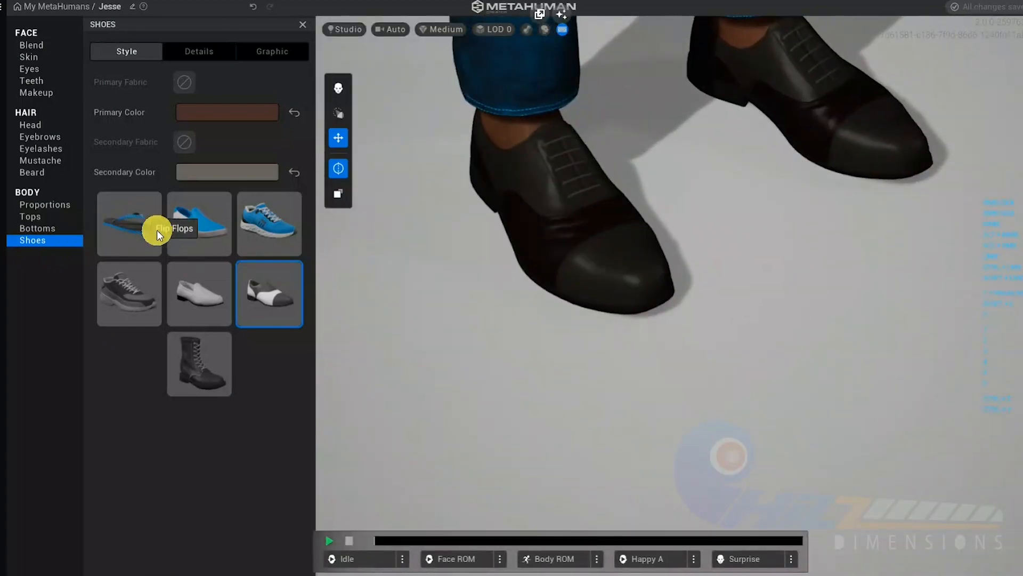
left_click(130, 228)
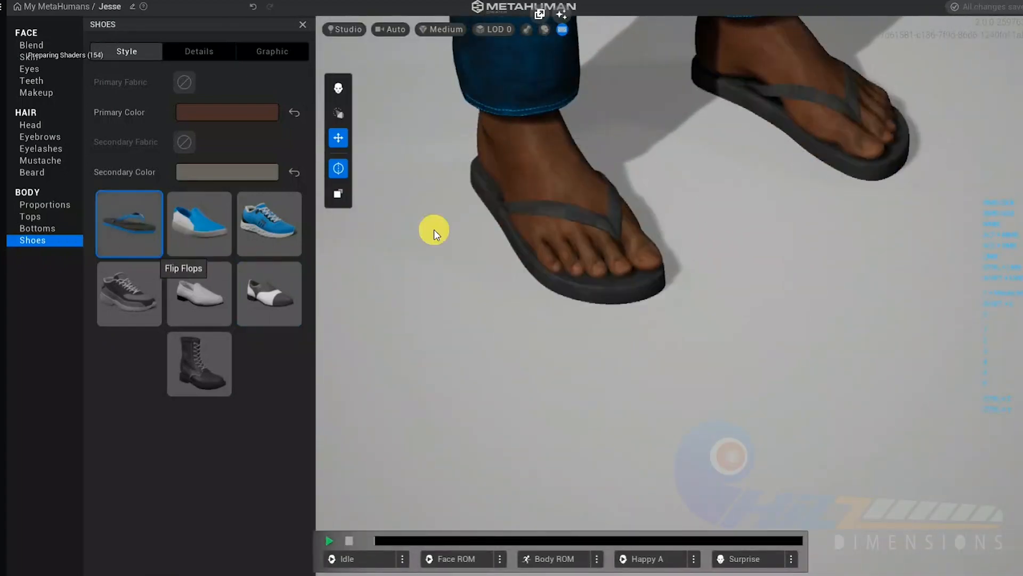
right_click_drag(477, 331, 492, 301)
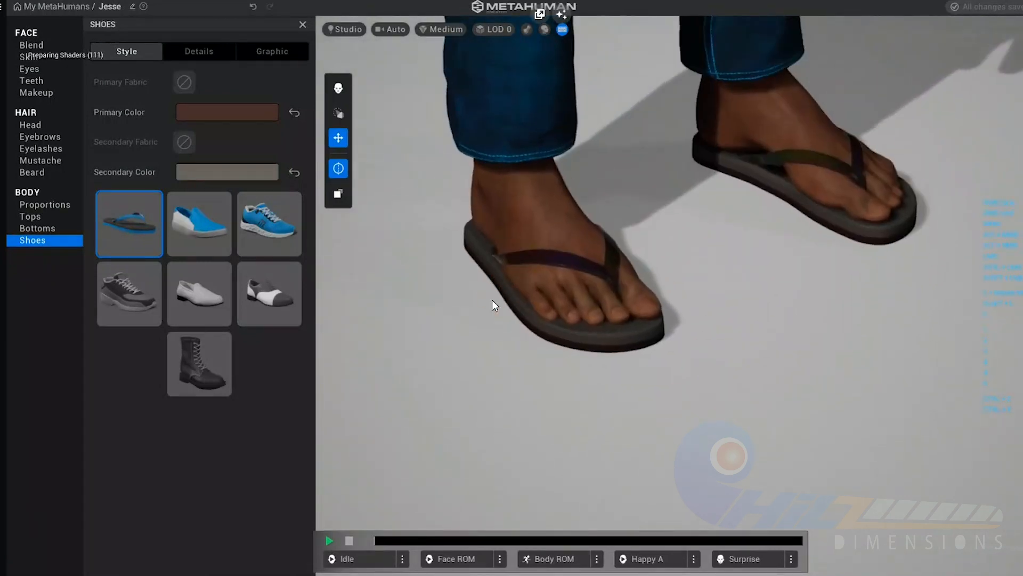
left_click(185, 221)
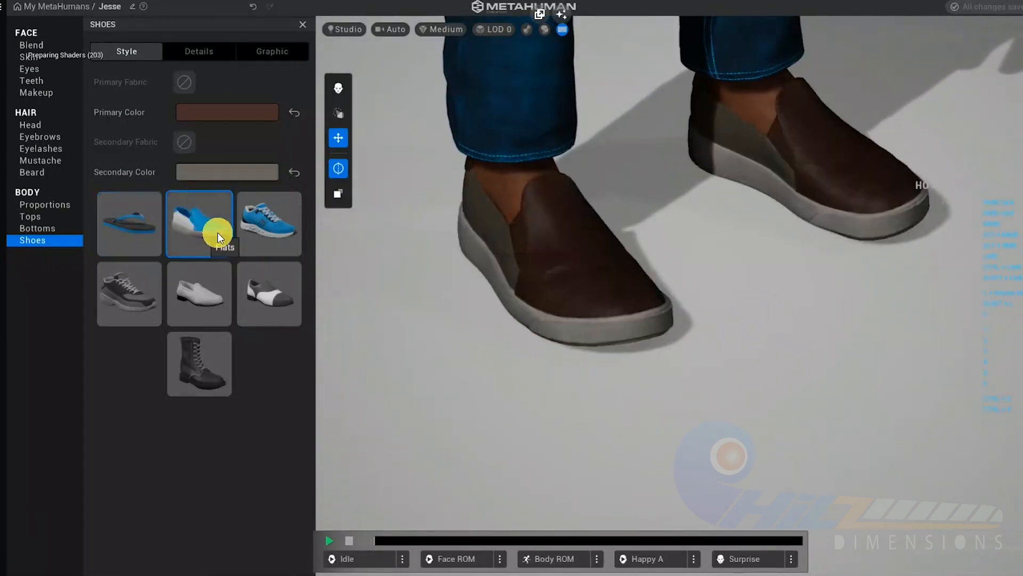
scroll(643, 184, "down", 5)
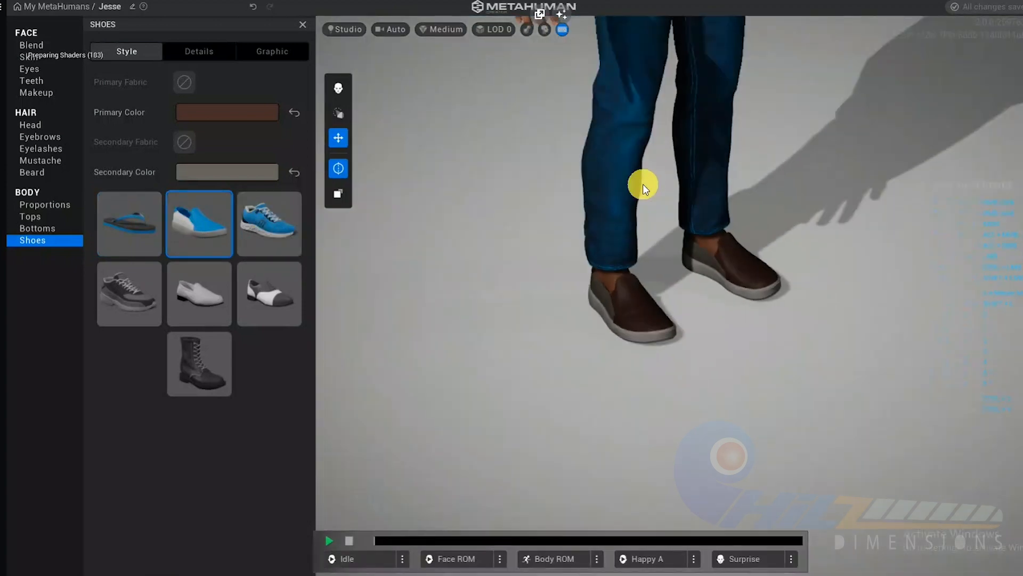
left_click(271, 235)
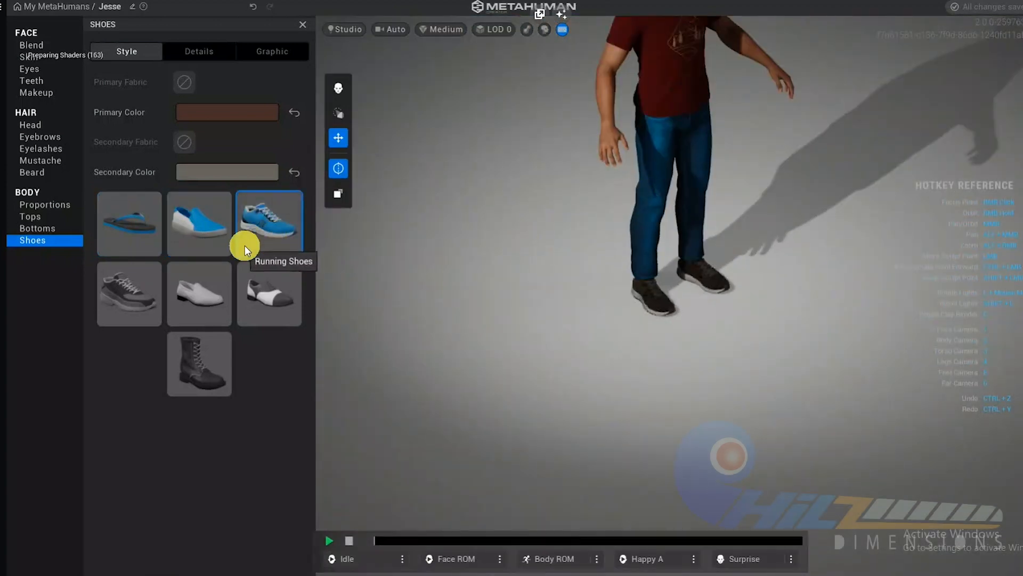
left_click(114, 285)
left_click(205, 300)
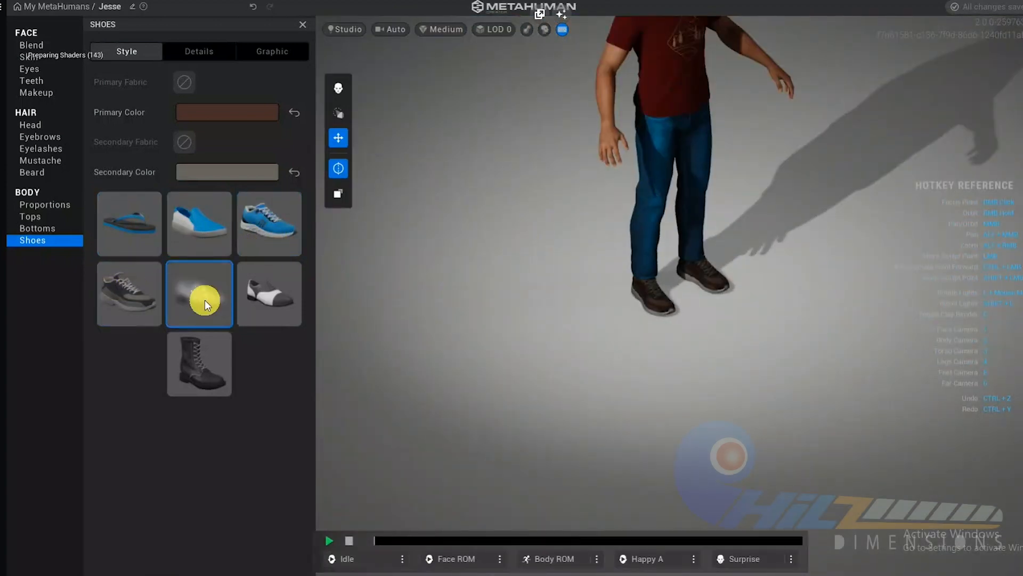
left_click(272, 290)
left_click(220, 347)
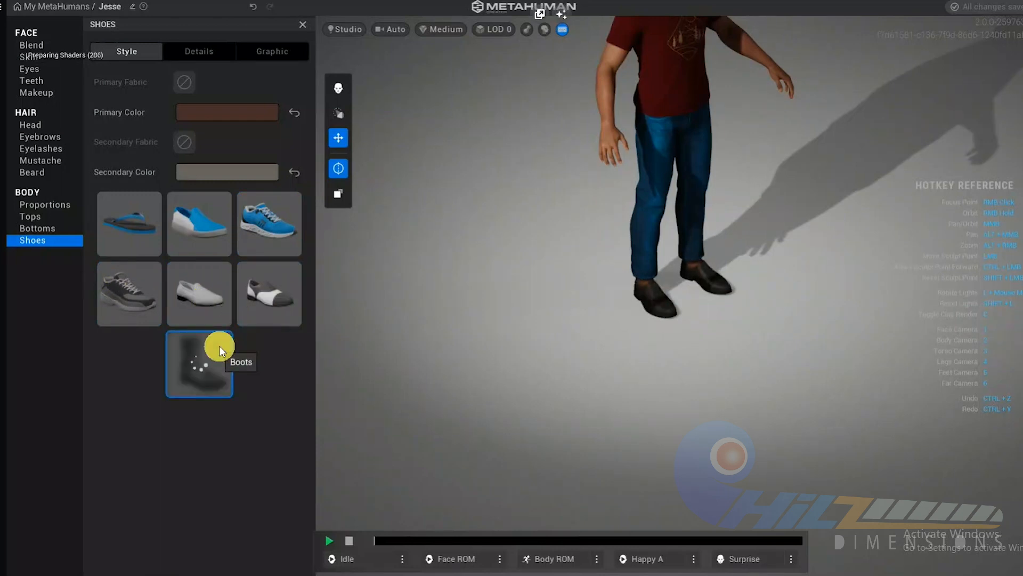
left_click(153, 310)
left_click(204, 370)
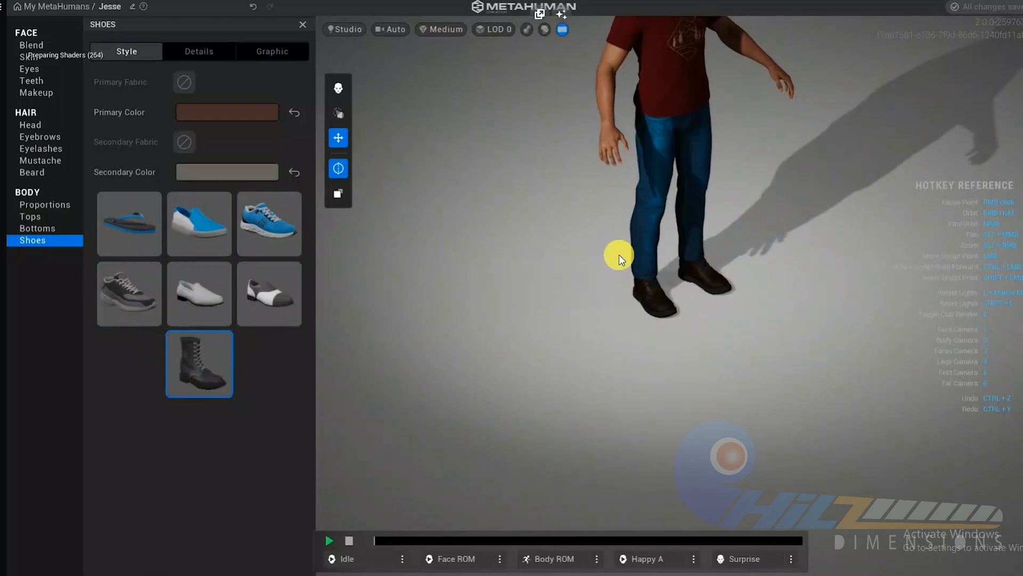
Set the boots' primary color to orange-brown with hue 22.63, saturation 0.89 and value 0.50 (hex 7F390E)
right_click_drag(614, 268, 411, 191)
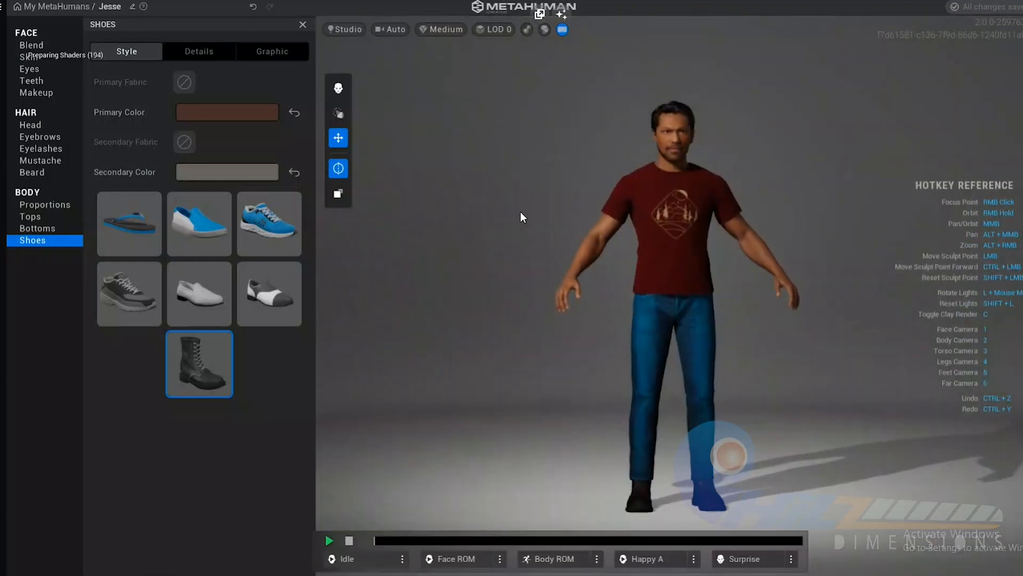
right_click_drag(520, 212, 607, 316)
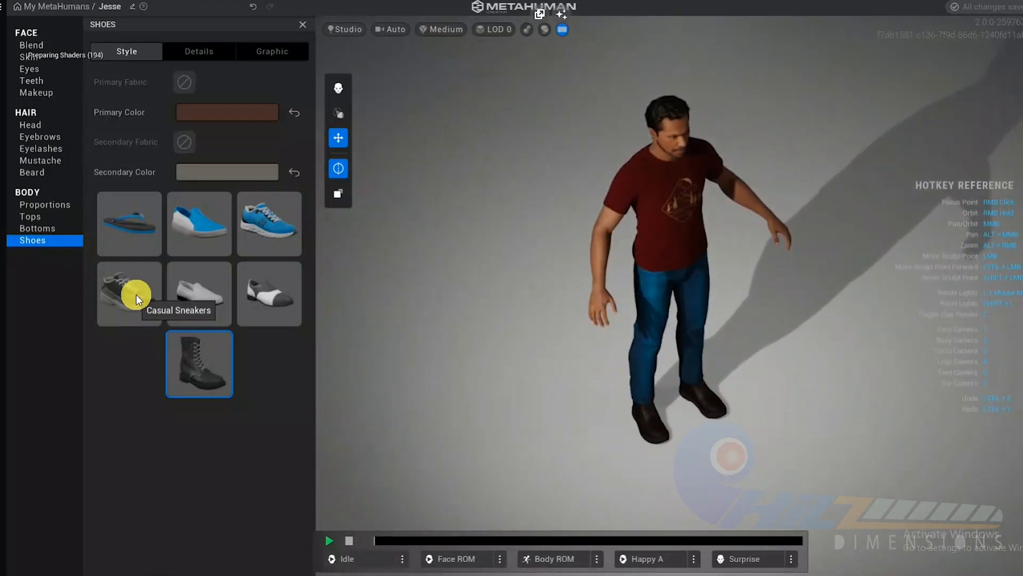
left_click(222, 116)
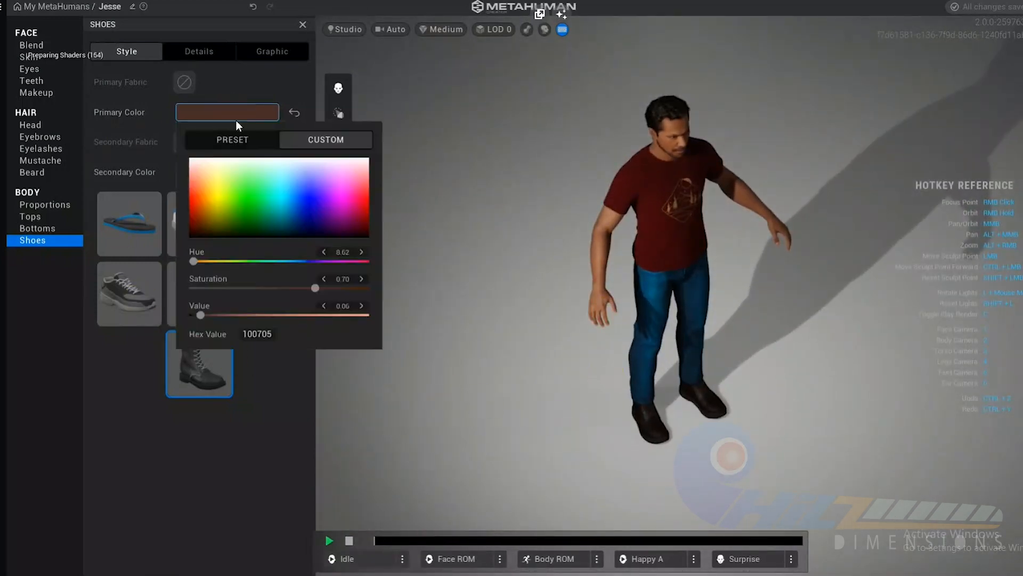
left_click_drag(216, 311, 236, 314)
left_click_drag(217, 261, 207, 262)
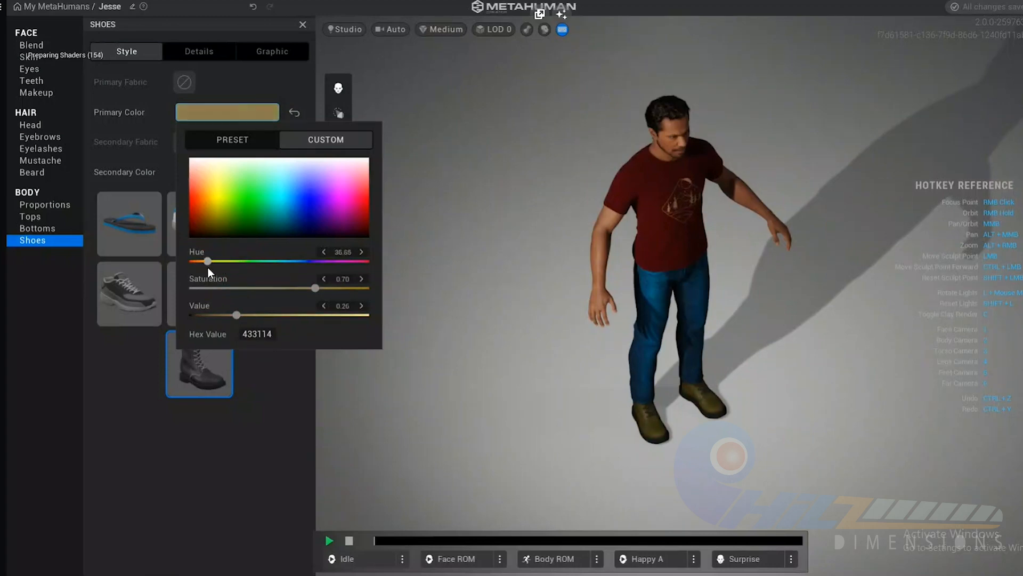
left_click_drag(236, 315, 283, 323)
left_click_drag(315, 288, 350, 288)
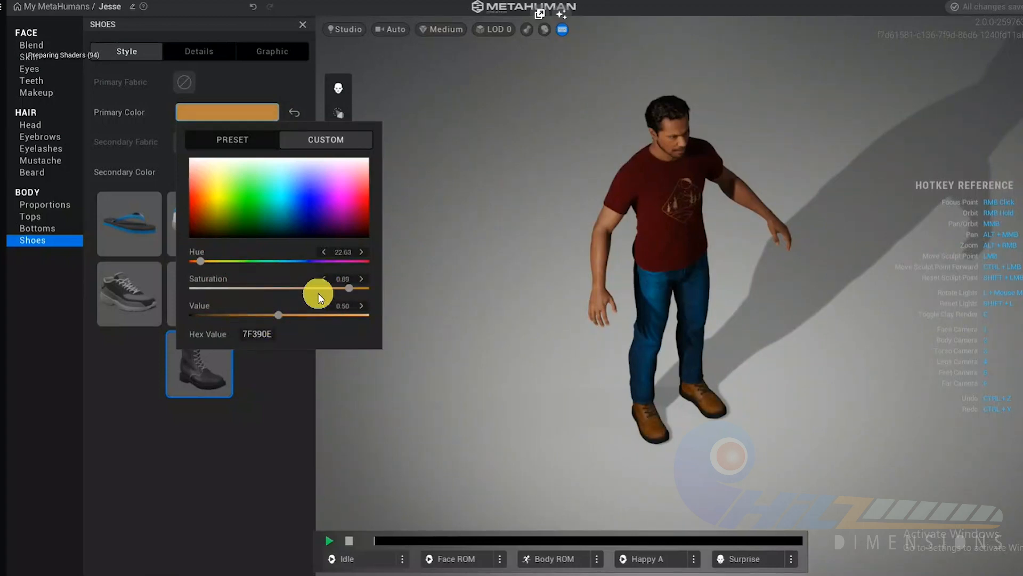
Try a muted grey-green primary color on the boots, with hue 144.43, saturation 0.20 and value 0.33, and inspect them up close
left_click_drag(207, 262, 261, 261)
left_click_drag(349, 288, 233, 288)
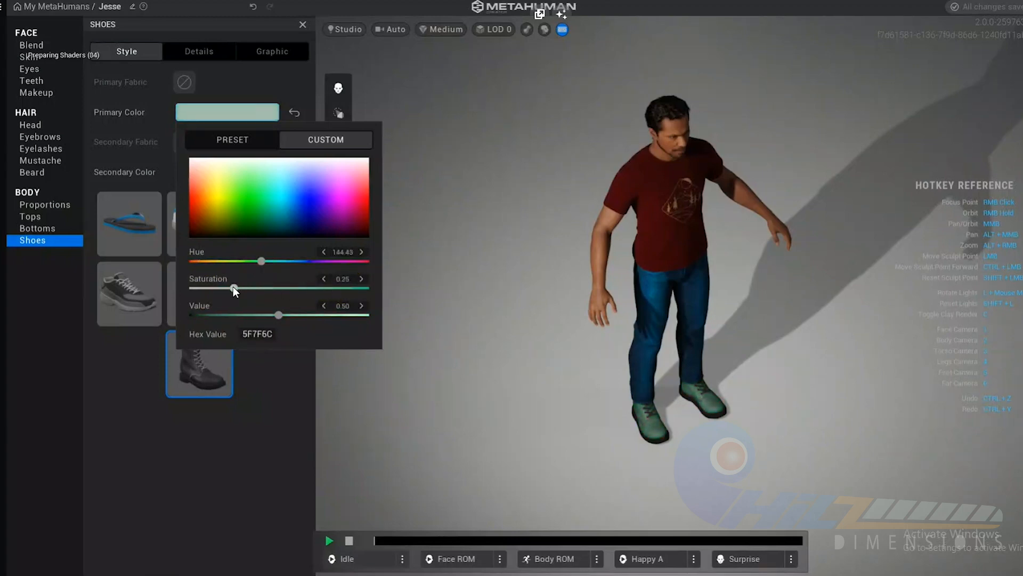
left_click_drag(278, 314, 230, 291)
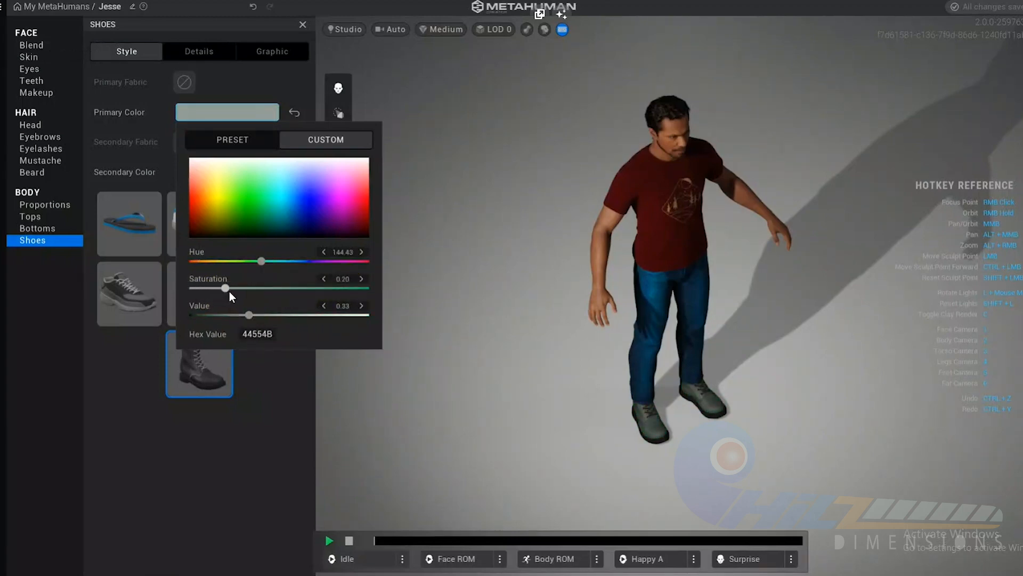
left_click(266, 376)
right_click_drag(615, 385, 705, 430)
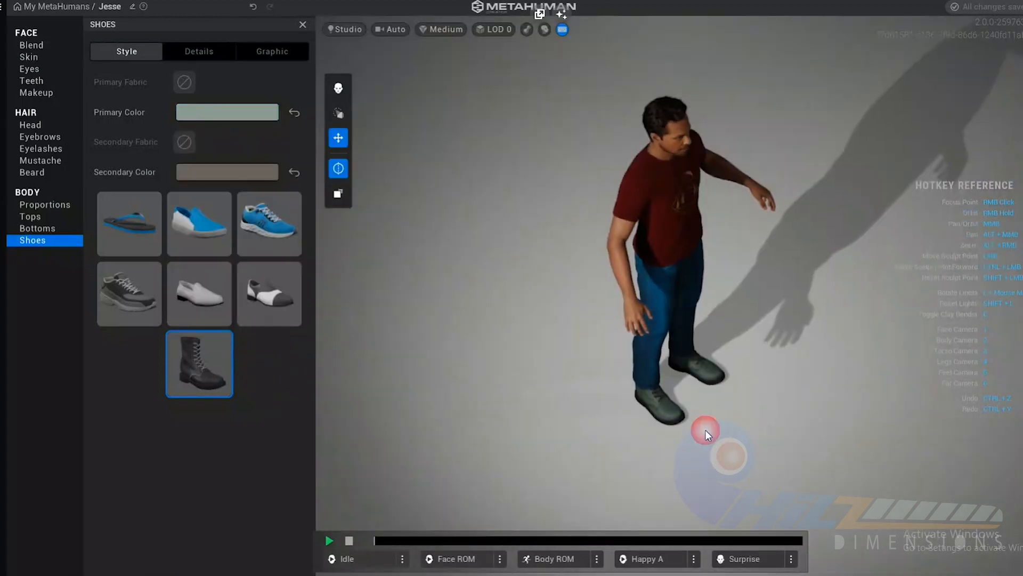
scroll(687, 436, "up", 3)
middle_click_drag(683, 438, 666, 268)
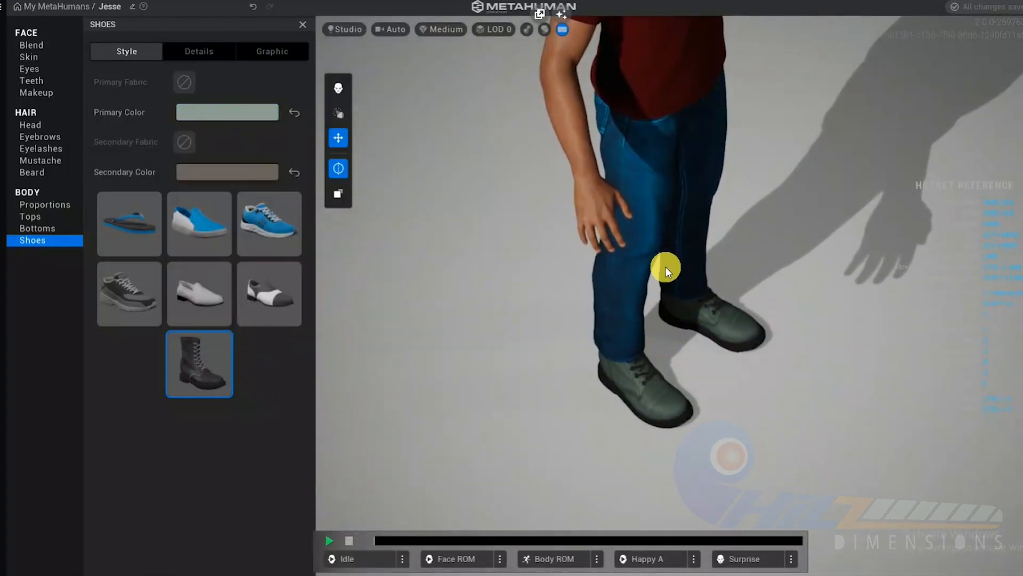
Try a dark brown primary color on the boots, with hue 24.79, saturation 0.66 and value 0.30 (hex 4D2F1A)
left_click(219, 111)
left_click_drag(258, 260, 309, 288)
mouse_move(249, 315)
left_mouse_down()
mouse_move(308, 315)
mouse_move(230, 315)
mouse_move(245, 315)
left_mouse_up()
left_click_drag(196, 261, 210, 261)
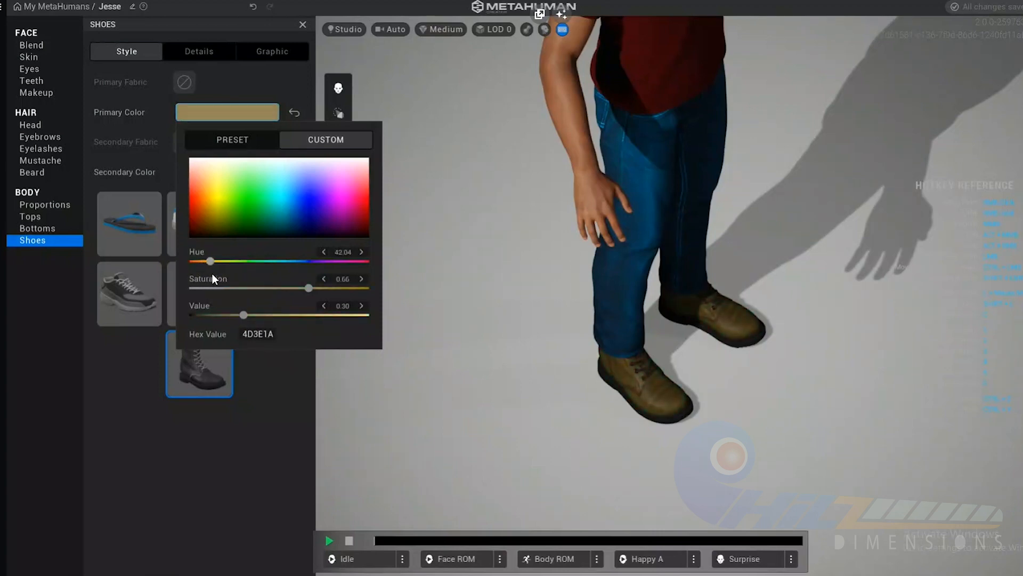
left_click(276, 372)
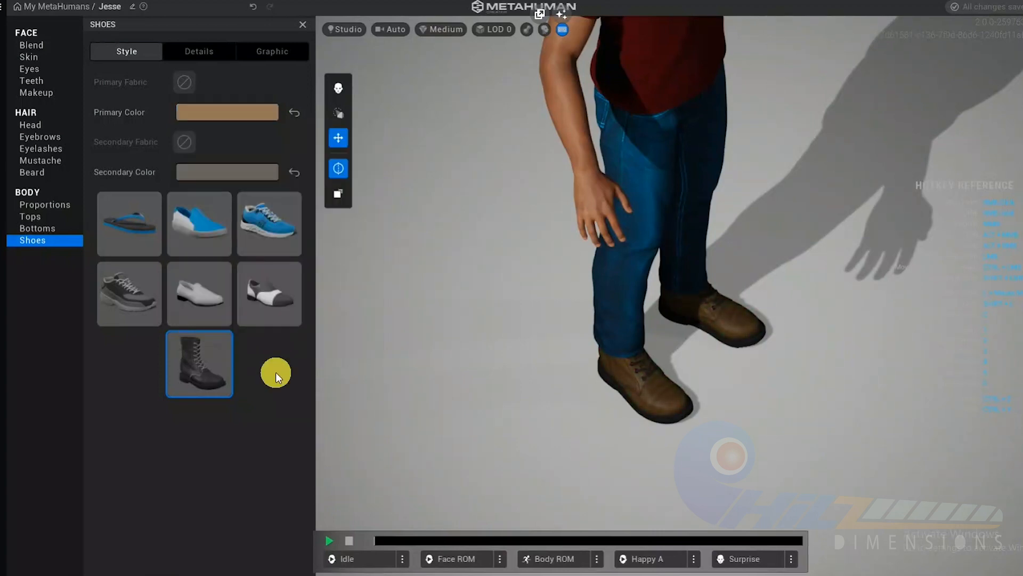
Apply the Casual Sneakers and set their primary color to white (hex FFFFFF)
left_click(102, 293)
left_click(226, 111)
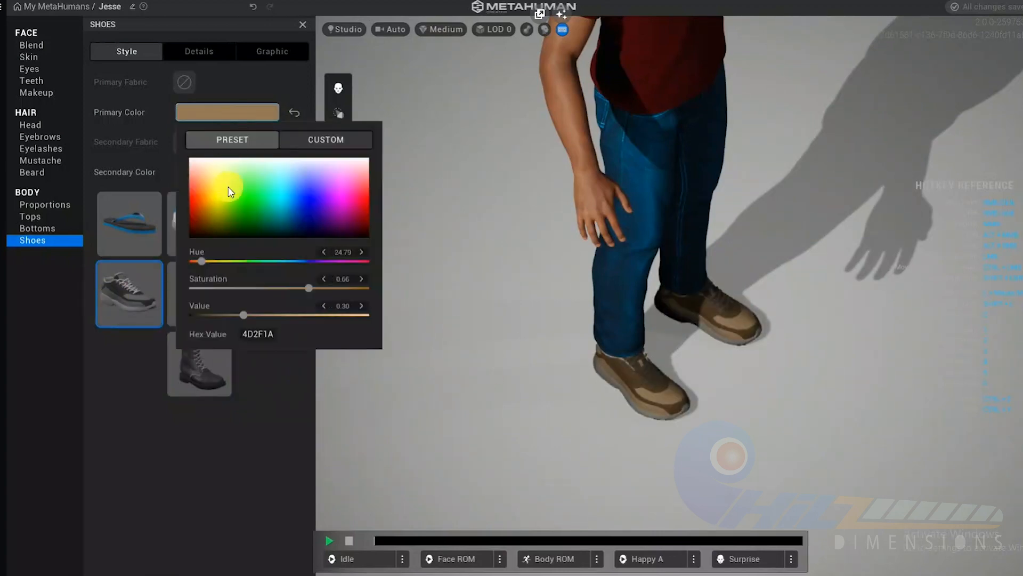
left_click(295, 210)
left_click_drag(229, 171, 179, 155)
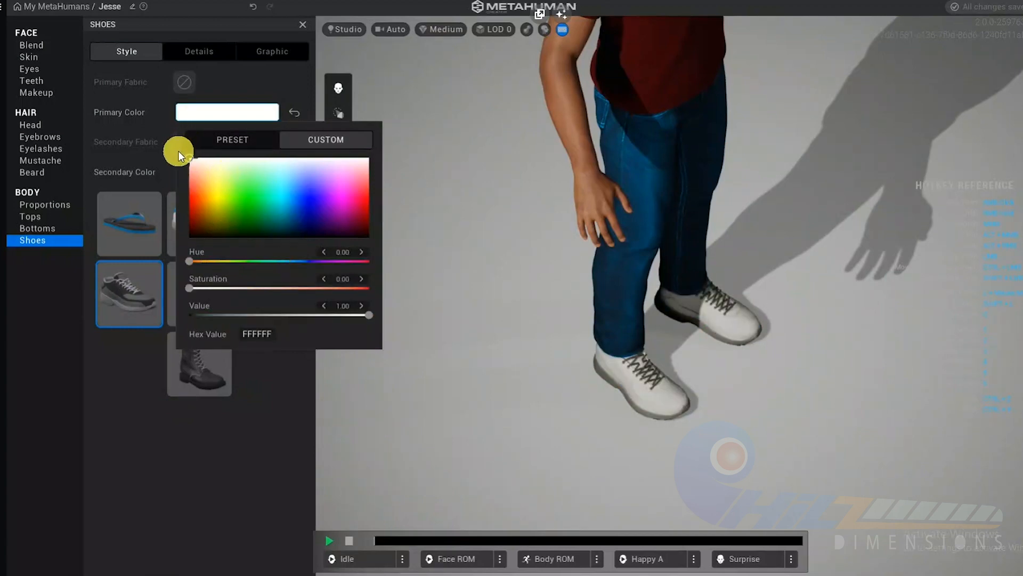
left_click_drag(189, 288, 389, 270)
left_click(209, 89)
Set the sneakers' secondary color to dark red with hue 360, saturation 1.00 and value 0.25 (hex 3F0000)
left_click(227, 172)
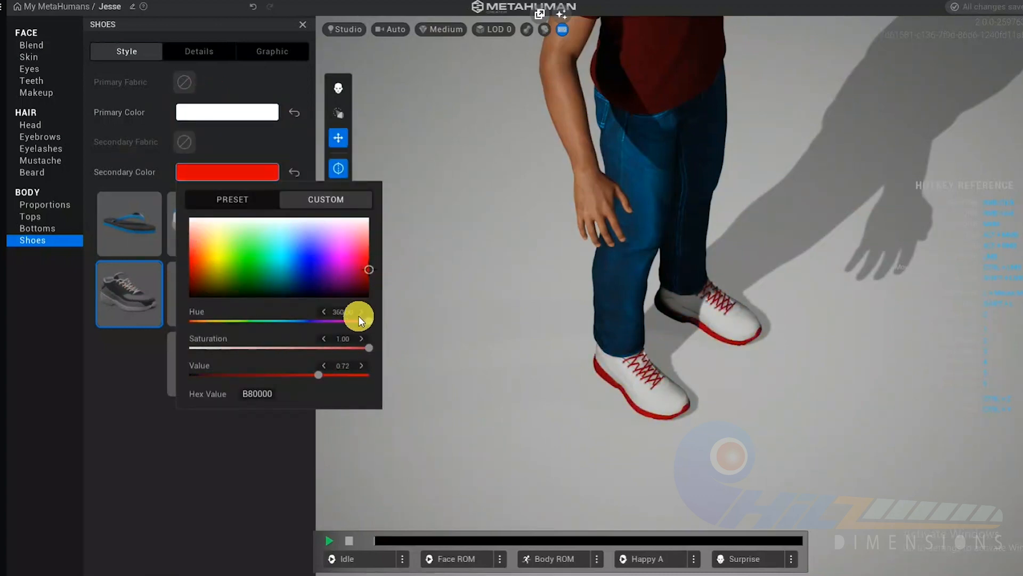
left_click_drag(318, 374, 234, 376)
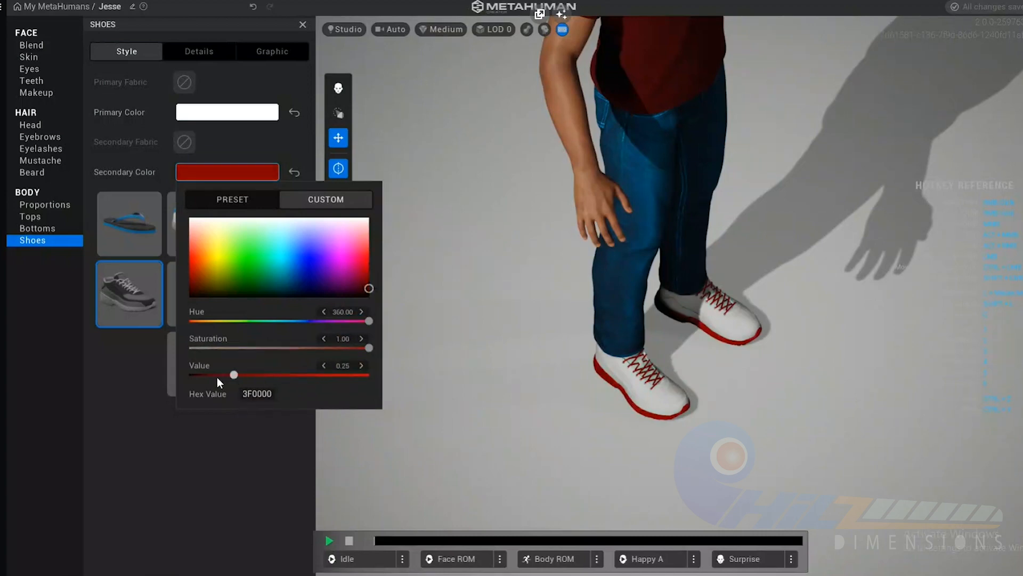
right_click(555, 395)
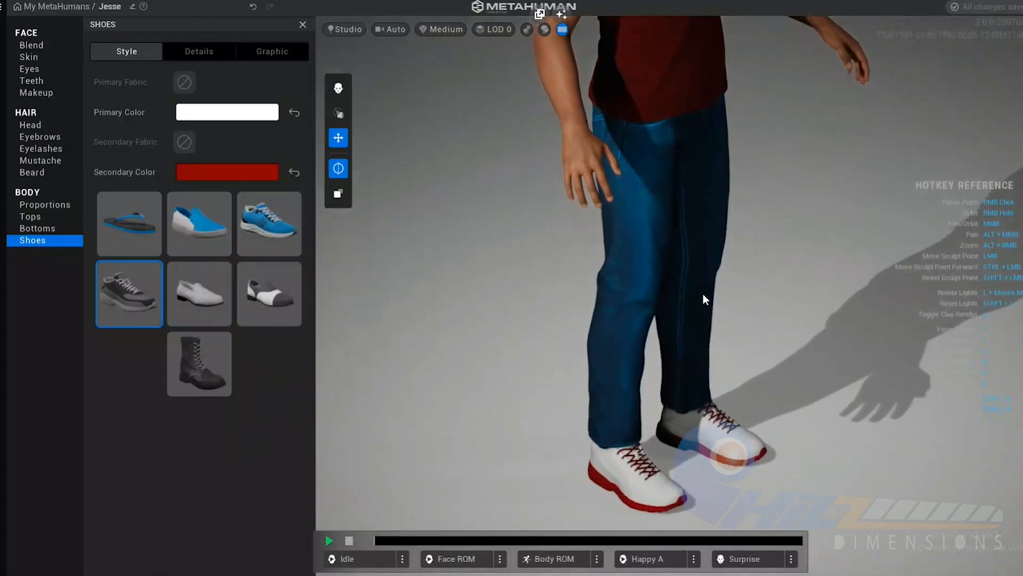
Inspect the full outfit from the side and front, and check the character briefly with the hair hidden
right_click_drag(703, 298, 413, 288)
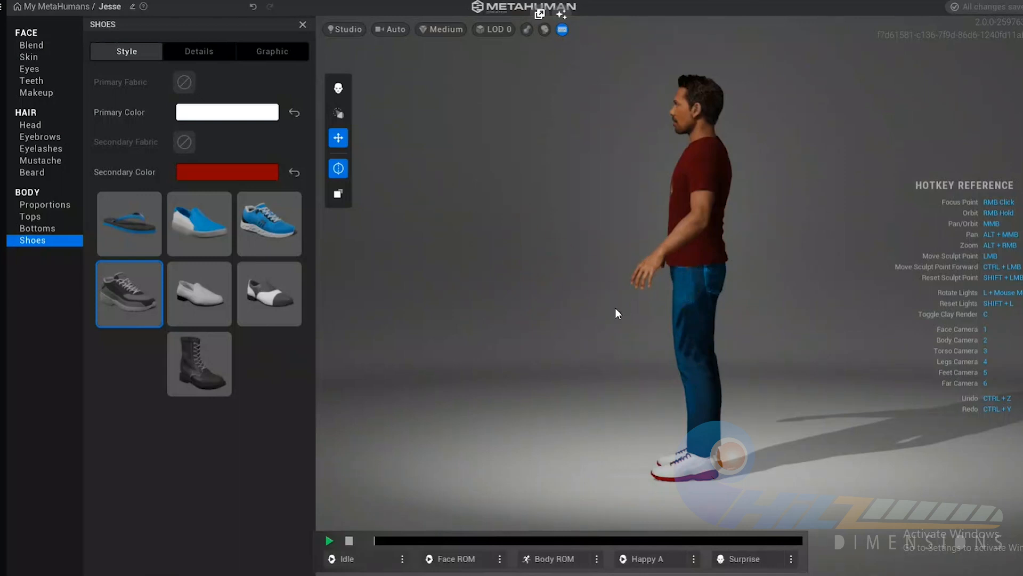
right_click_drag(639, 249, 758, 267)
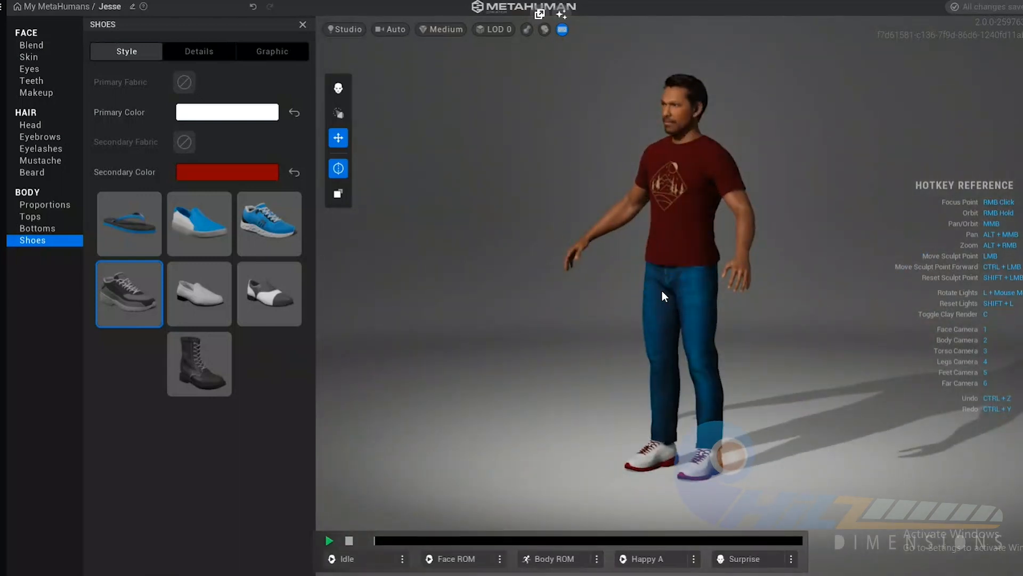
right_click_drag(663, 296, 914, 286)
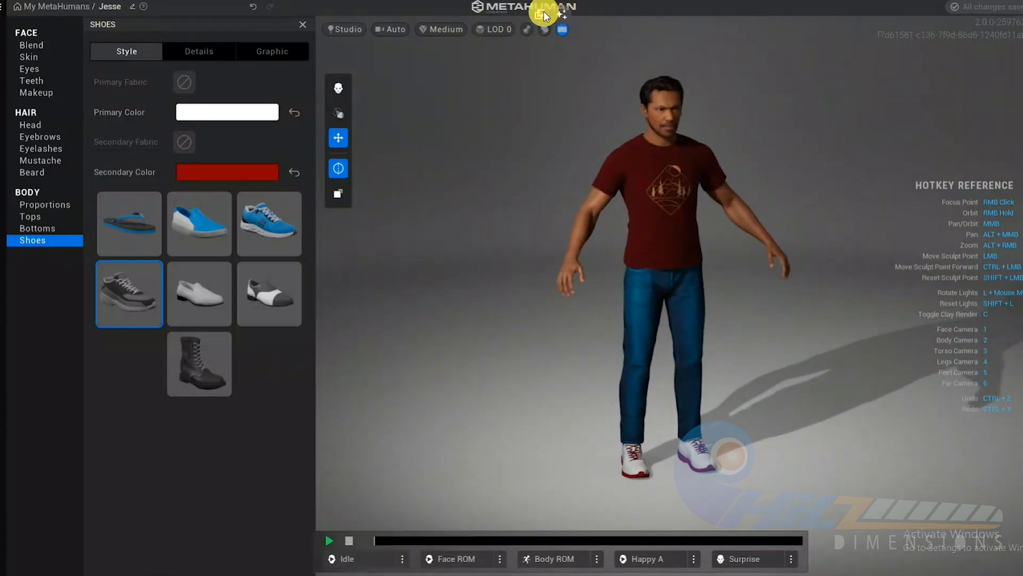
left_click(544, 29)
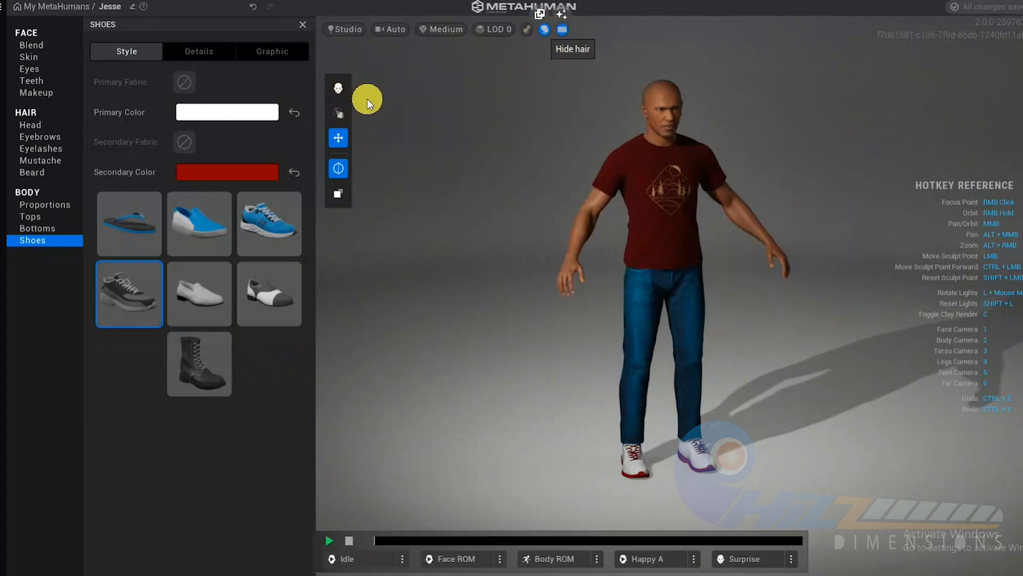
left_click(544, 30)
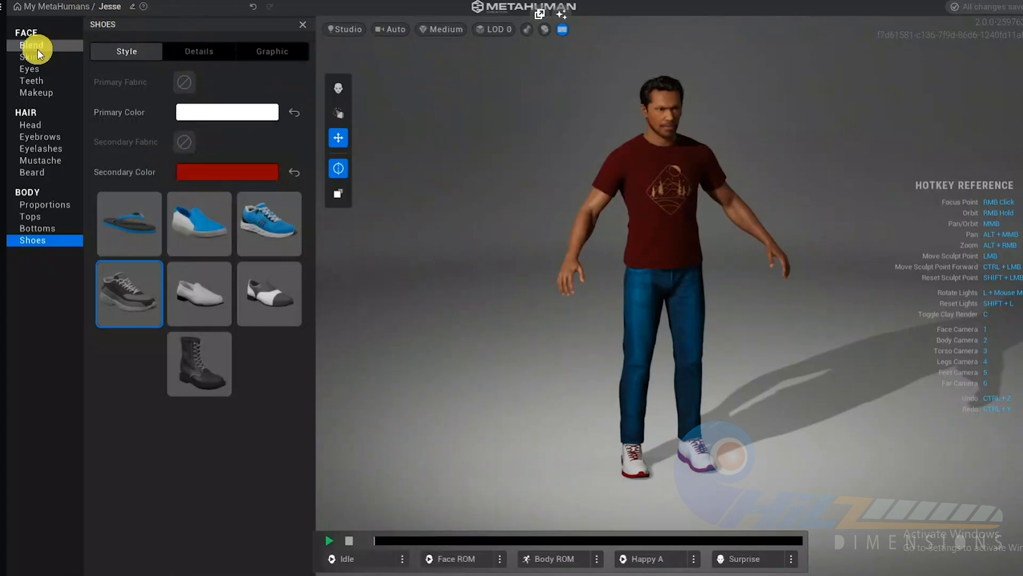
left_click(2, 6)
left_click(404, 21)
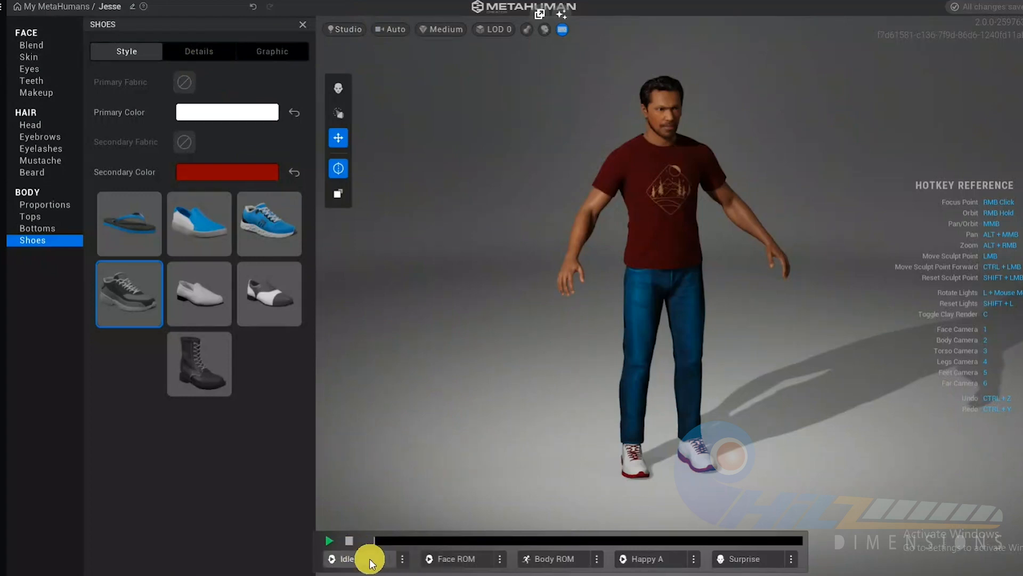
Preview the facial poses Happy, Sad, Anger, Fear and Surprise on the character
left_click(402, 558)
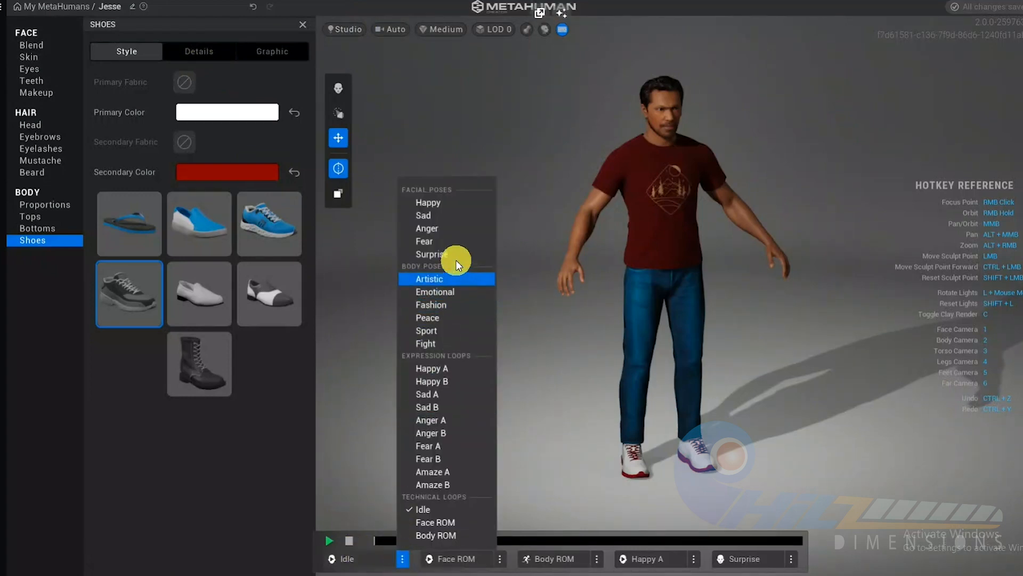
left_click(455, 205)
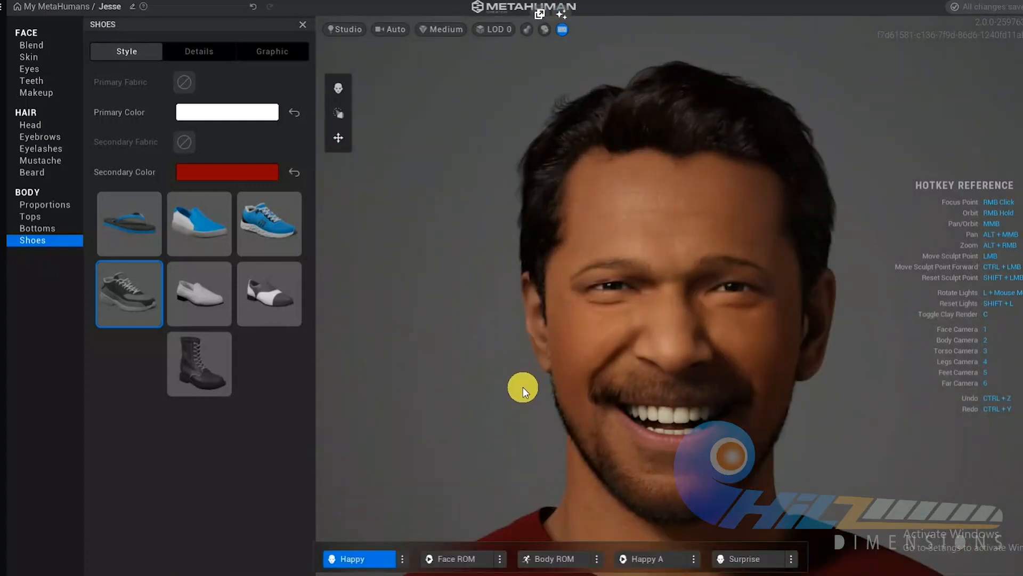
left_click(402, 558)
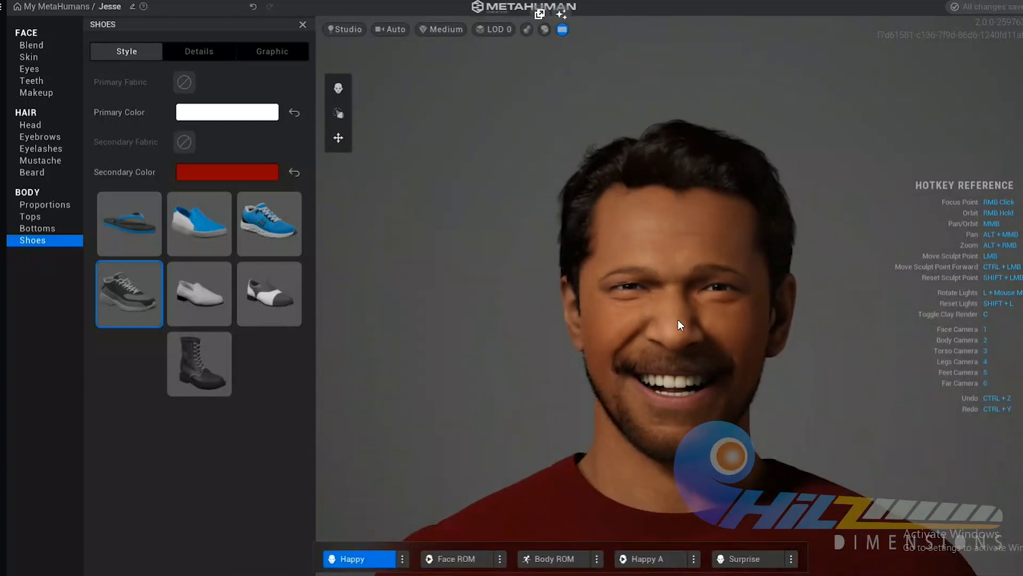
right_click_drag(678, 319, 718, 324)
left_click(402, 558)
left_click(456, 215)
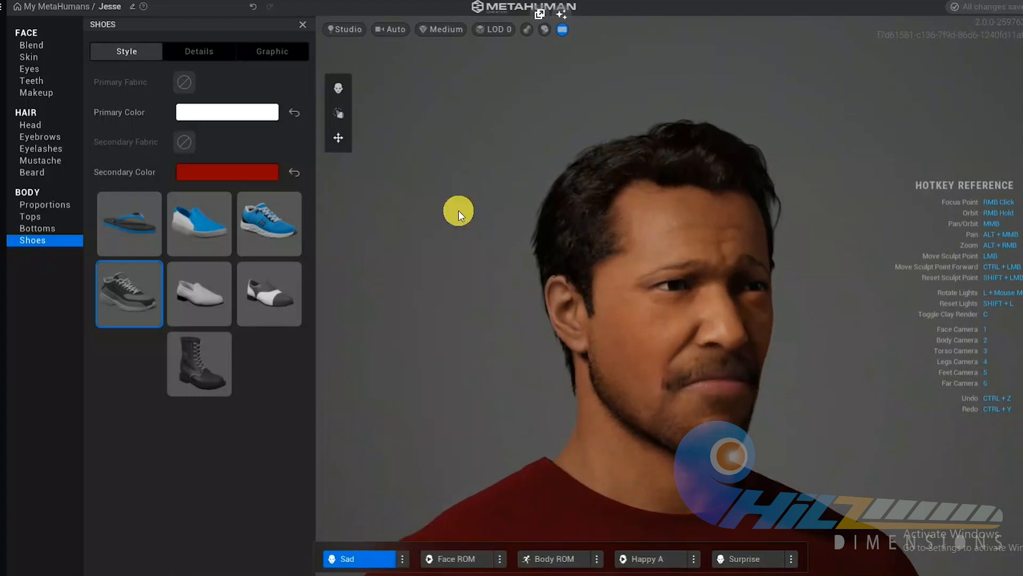
left_click(401, 559)
left_click(445, 228)
left_click(402, 559)
left_click(402, 558)
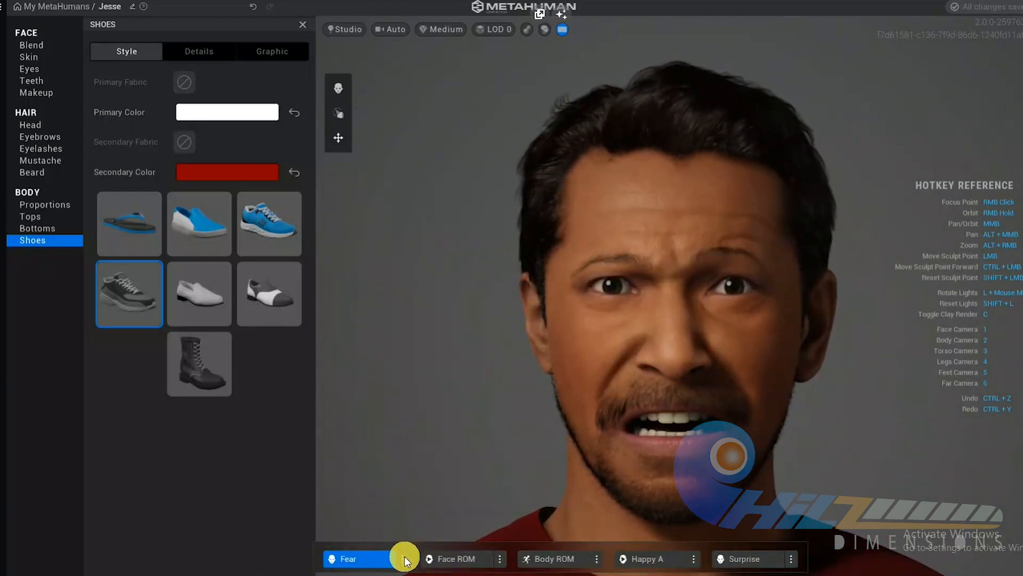
left_click(403, 558)
left_click(450, 255)
Preview the body poses Artistic, Emotional, Fashion, Peace, Sport and Fight on the character
left_click(402, 558)
left_click(443, 277)
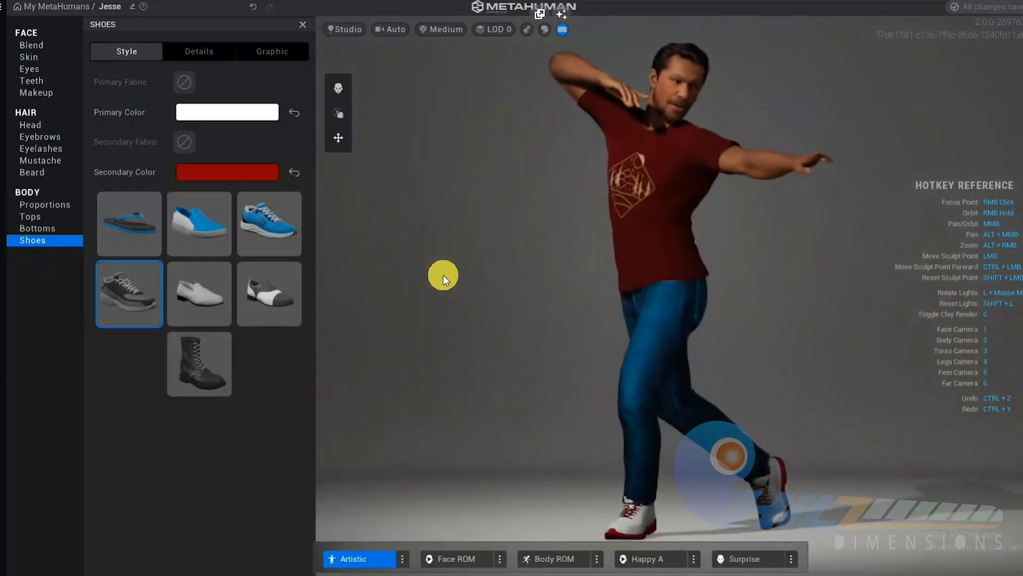
left_click(402, 558)
left_click(442, 292)
left_click(402, 559)
left_click(442, 305)
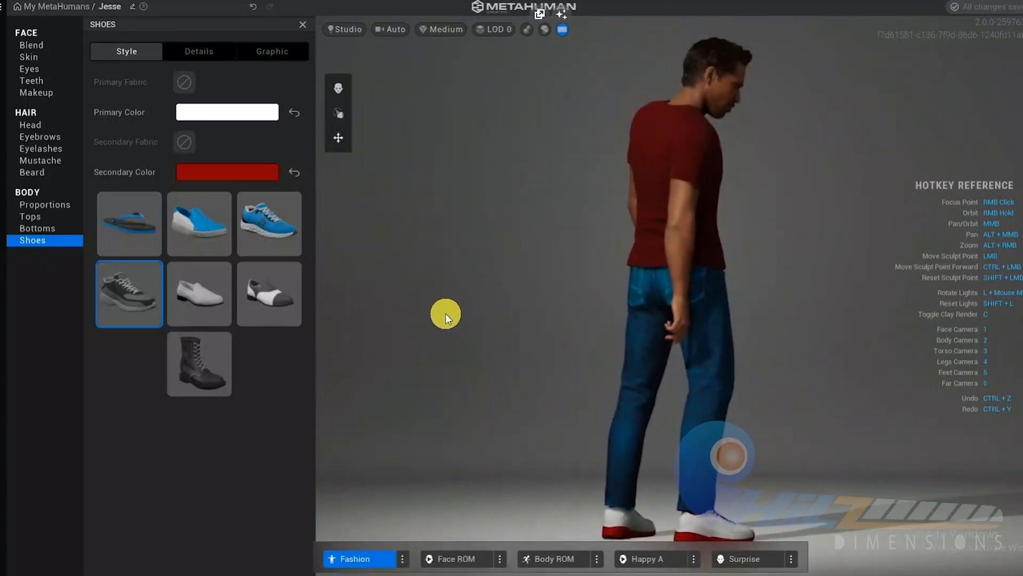
left_click(403, 558)
left_click(459, 317)
left_click(402, 558)
left_click(442, 330)
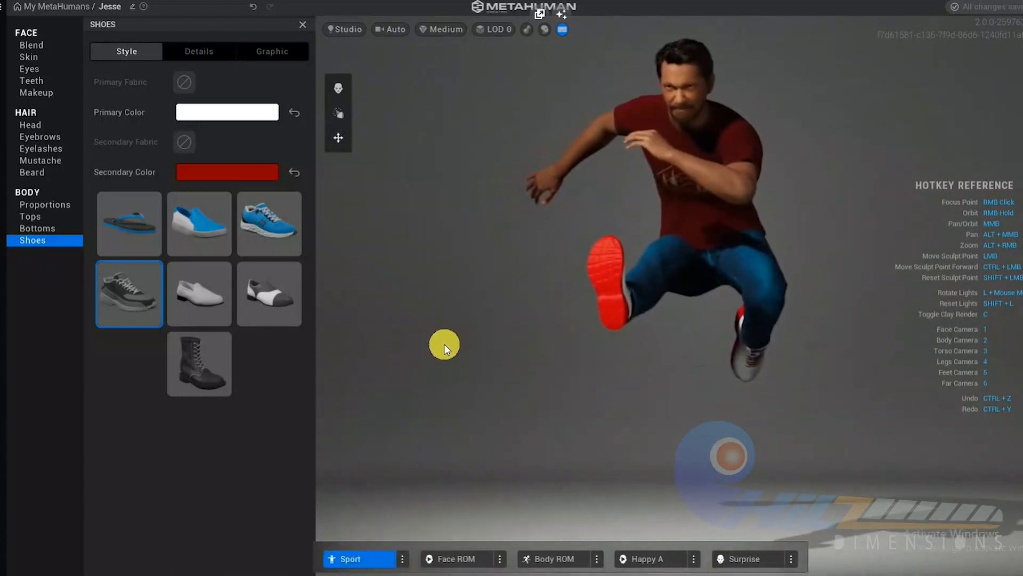
left_click(402, 559)
left_click(444, 343)
Play the expression loops Happy A, Happy B, Sad A, Anger A and Amaze A on the character
left_click(403, 559)
left_click(443, 369)
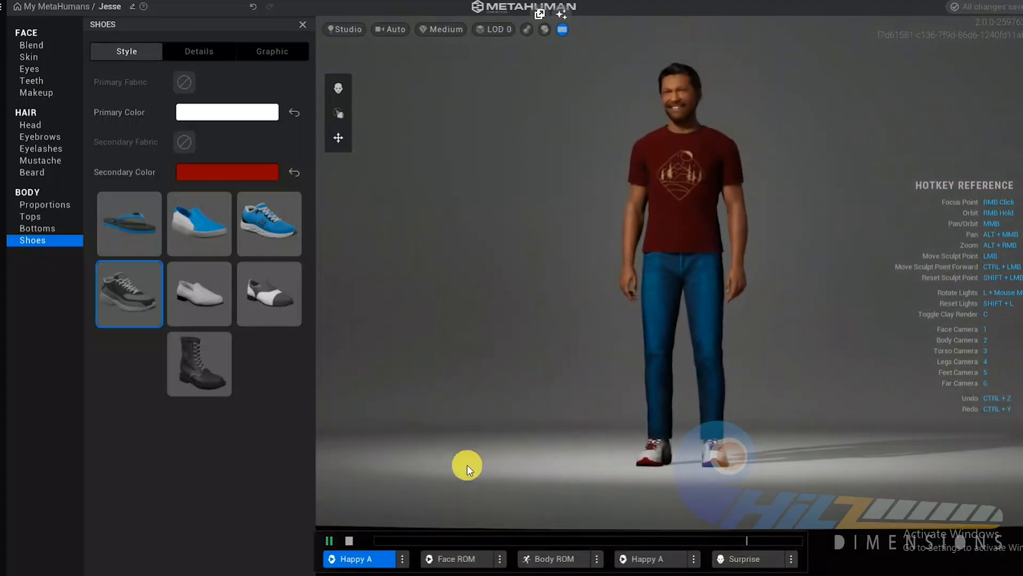
left_click(402, 558)
left_click(434, 382)
left_click(404, 559)
left_click(443, 396)
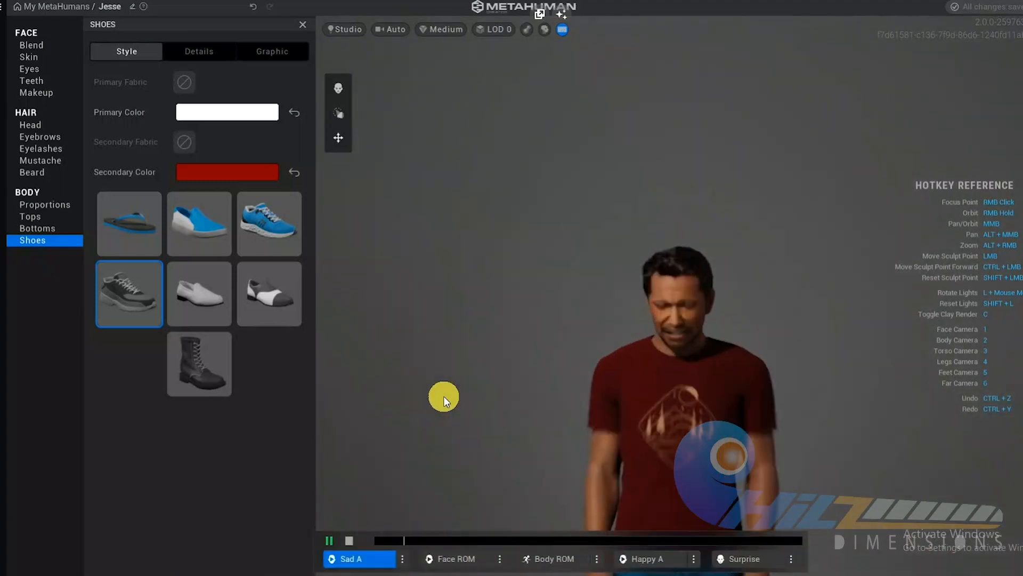
left_click(403, 558)
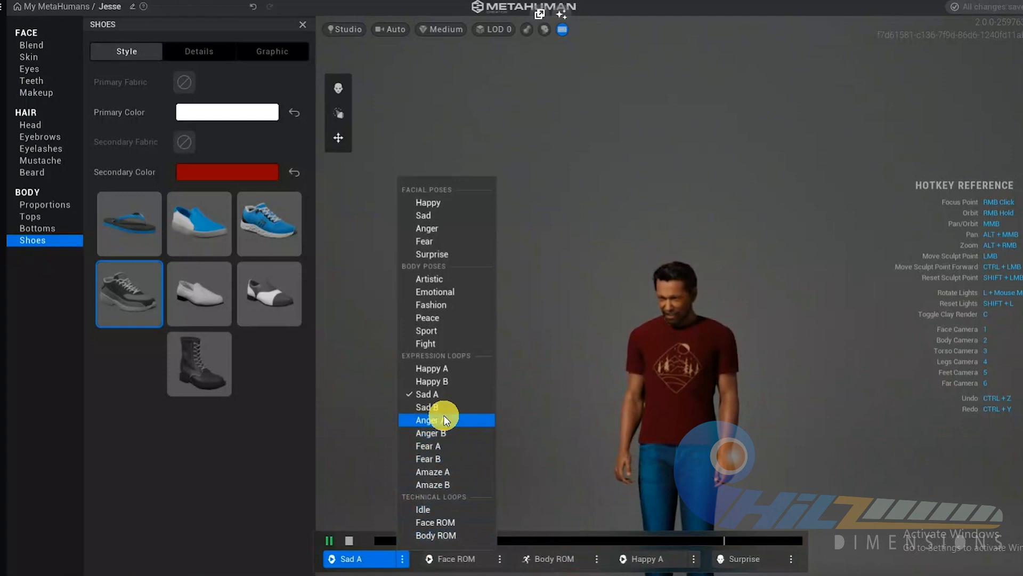
left_click(444, 419)
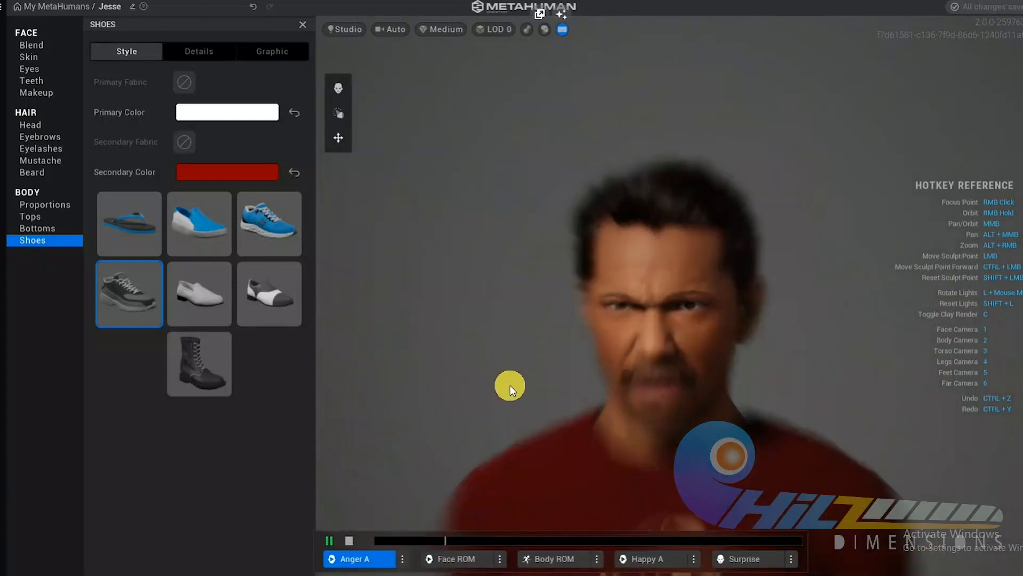
left_click(402, 559)
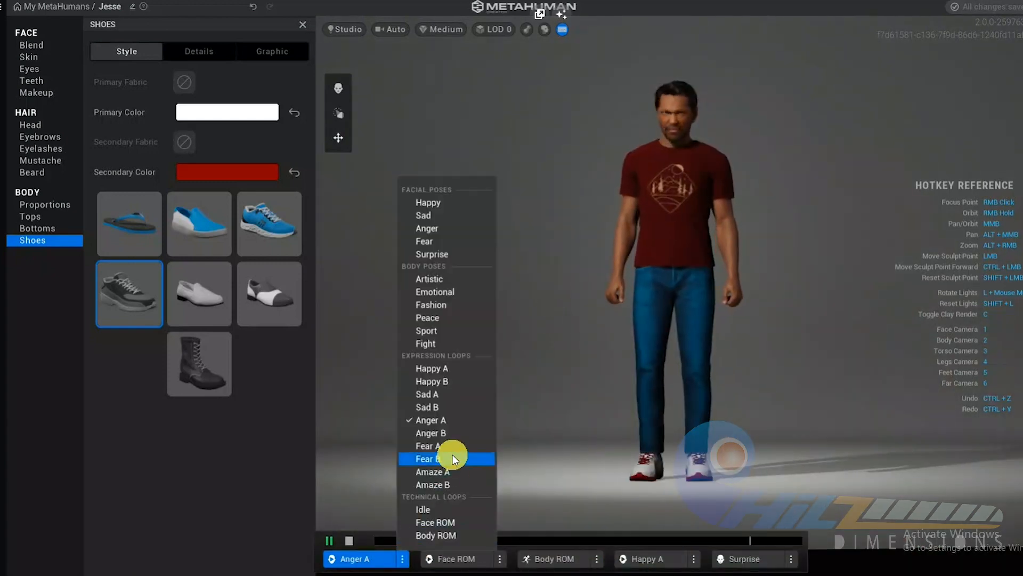
left_click(450, 471)
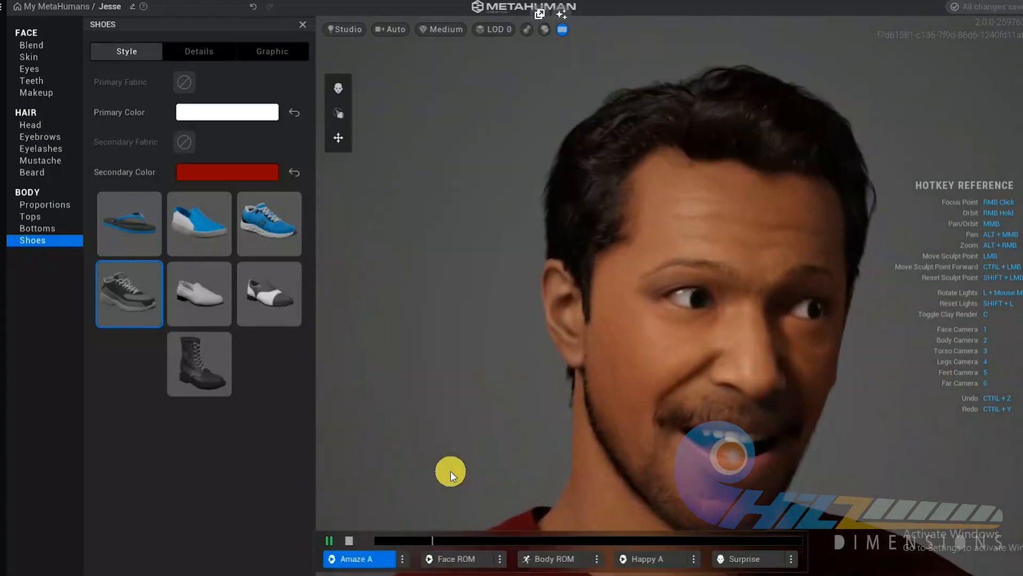
Play the technical loops Face ROM and Body ROM, and return the character to the Idle loop
left_click(403, 558)
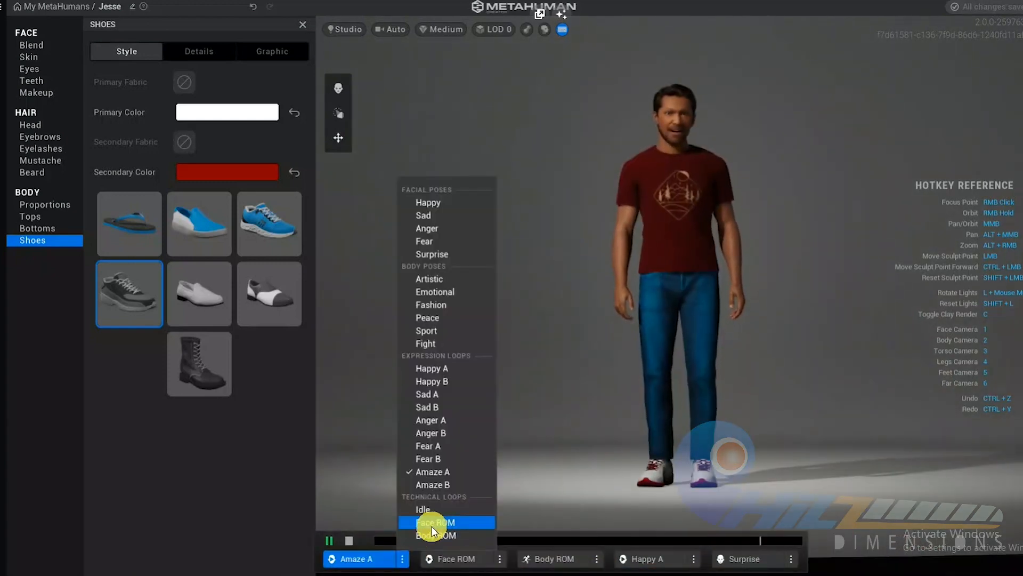
left_click(434, 522)
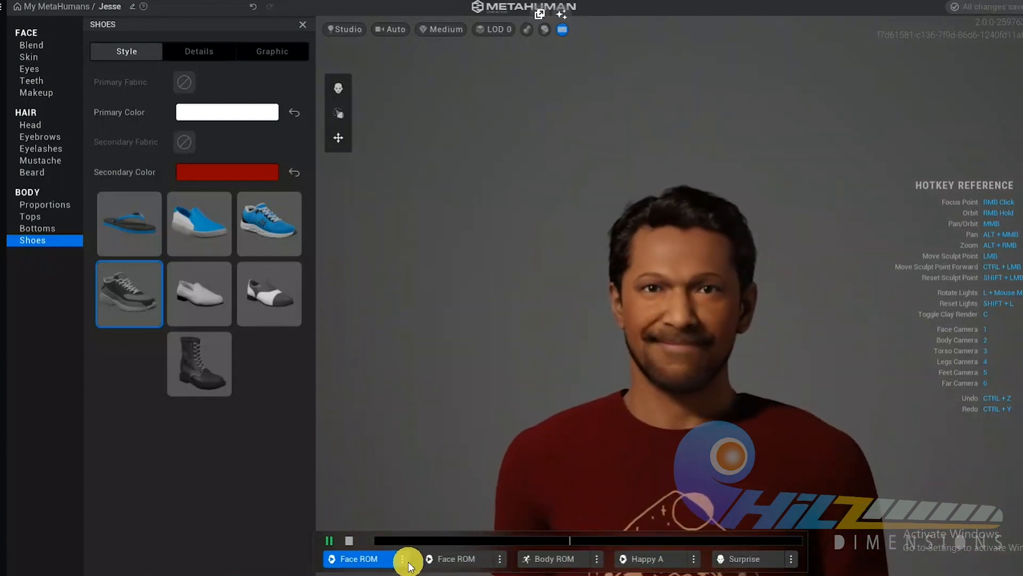
left_click(400, 559)
left_click(417, 550)
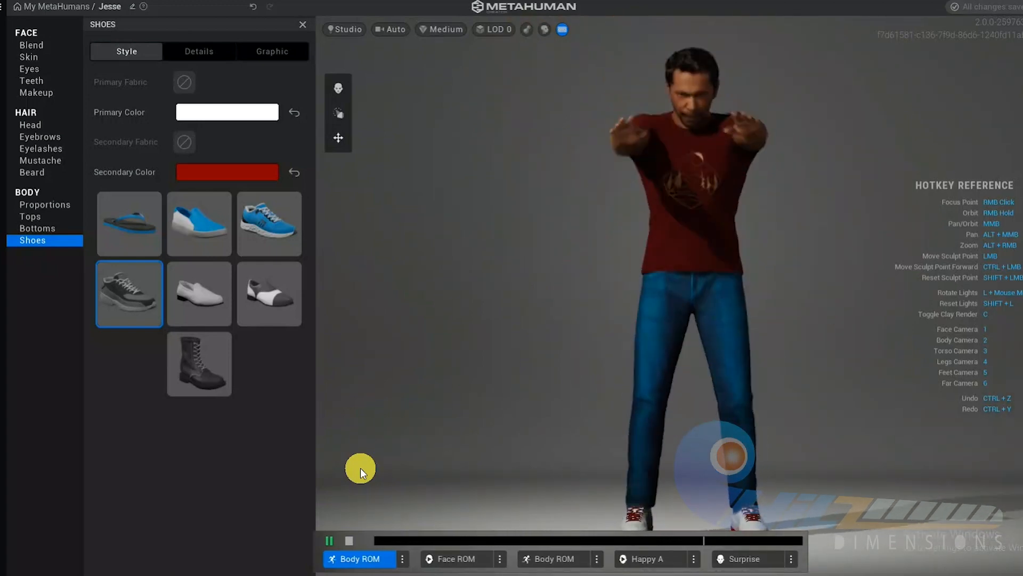
left_click(403, 559)
left_click(421, 508)
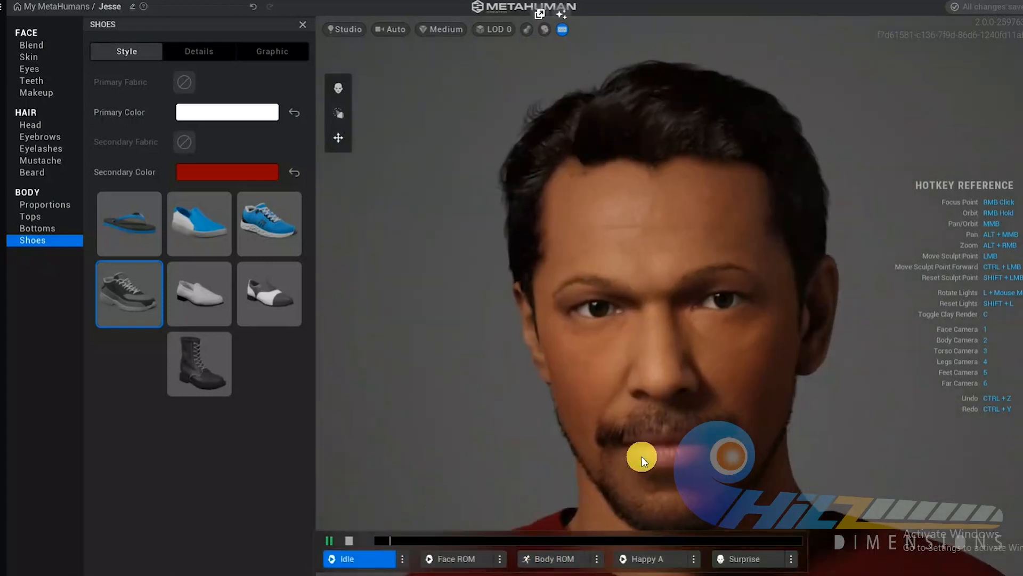
Look through the animation options of the preview slots and pause the Idle loop
left_click(501, 558)
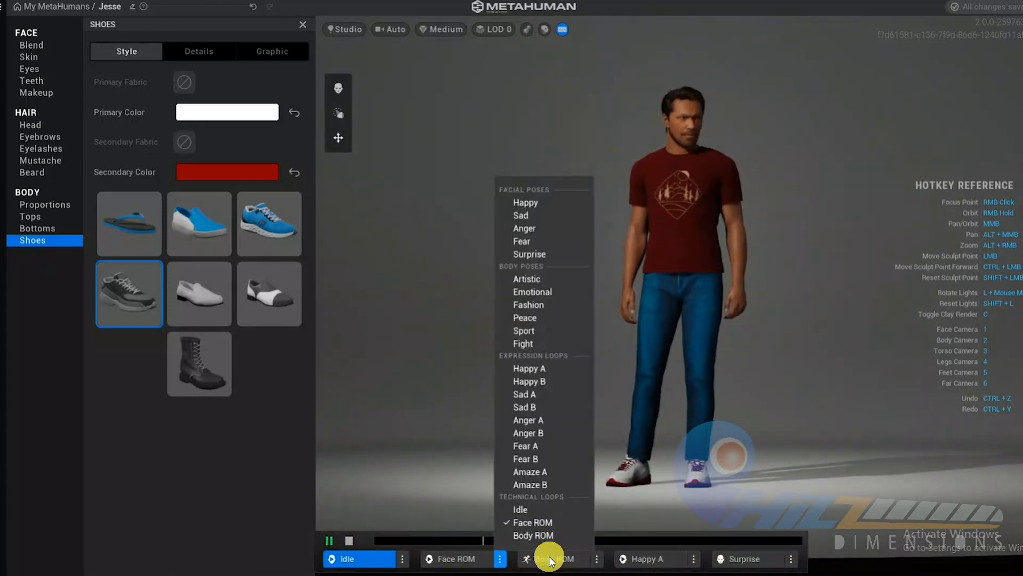
left_click(597, 558)
left_click(693, 559)
left_click(832, 564)
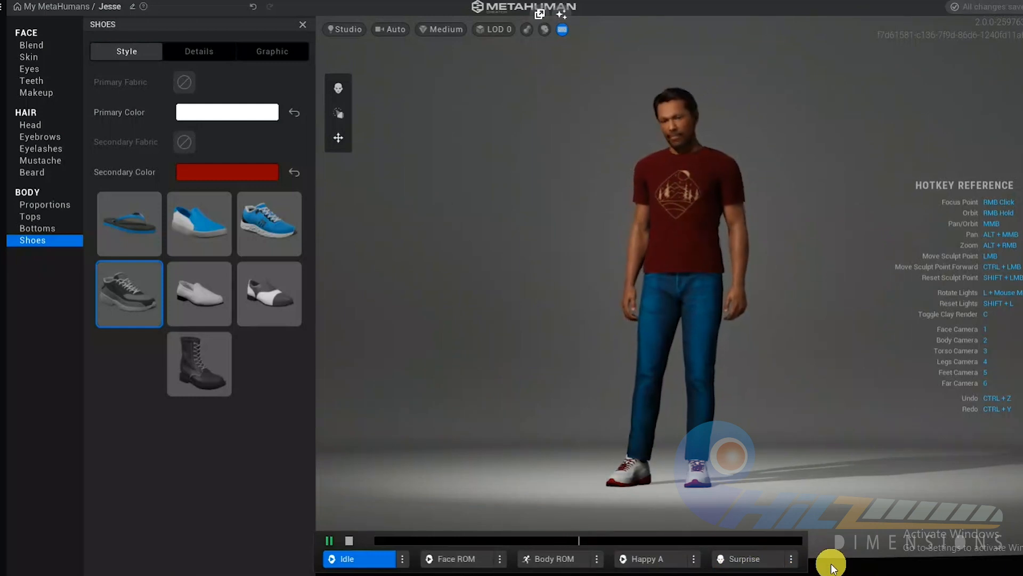
key("space")
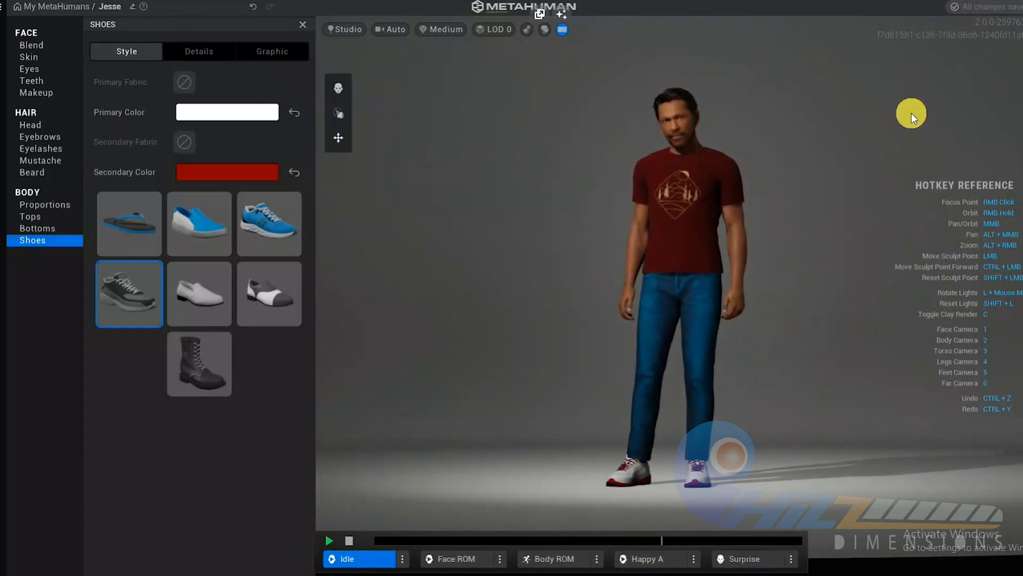
Activate the face Blend mode and inspect the control points on the head from the front and side
left_click(338, 89)
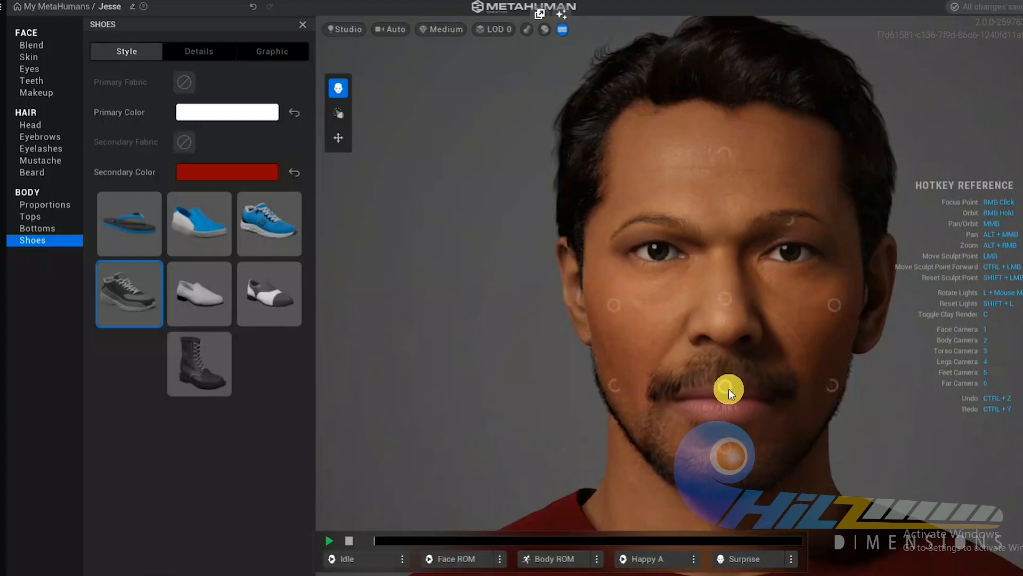
right_click_drag(689, 371, 938, 308)
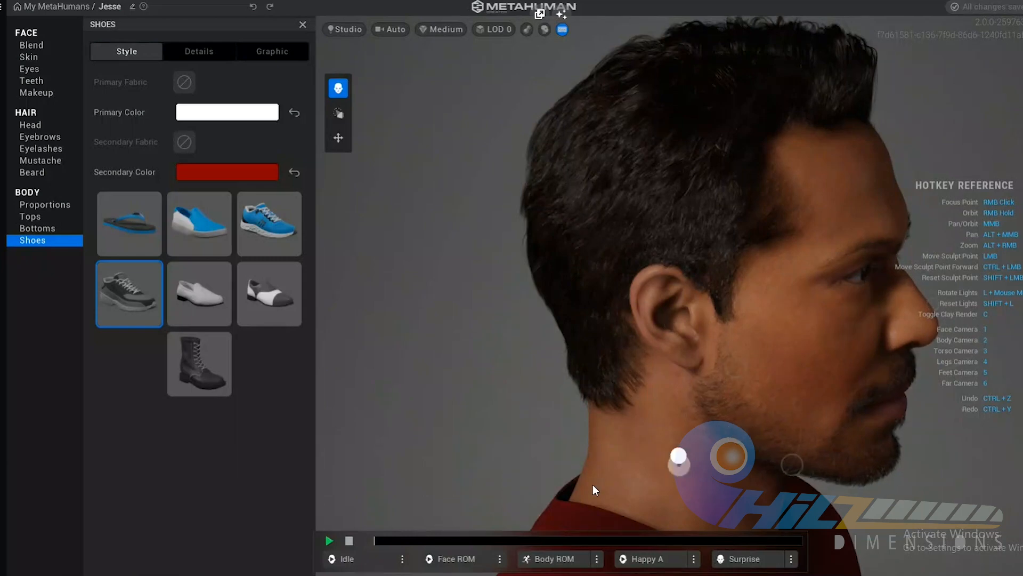
right_click_drag(824, 248, 657, 231)
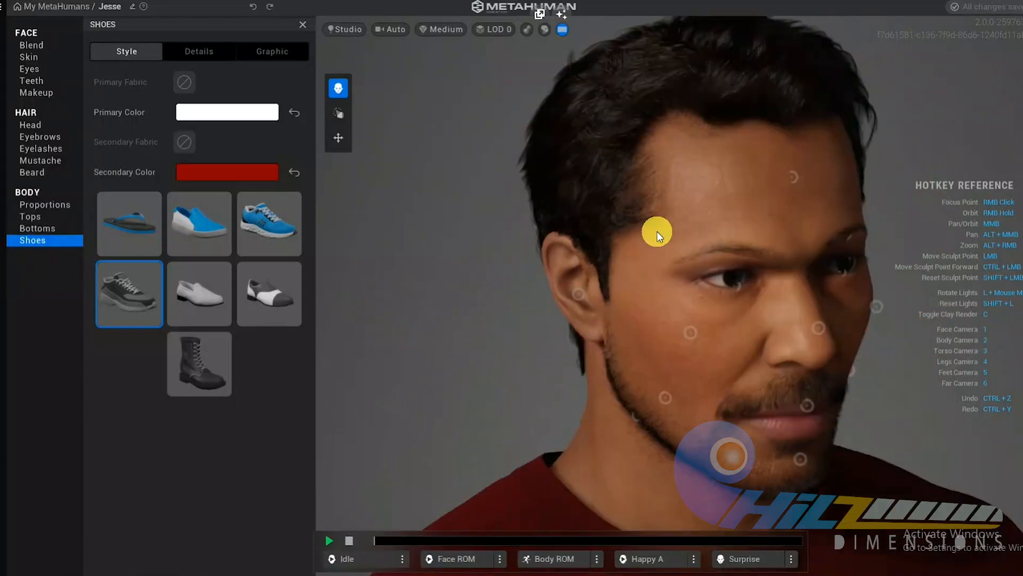
right_click_drag(586, 248, 715, 291)
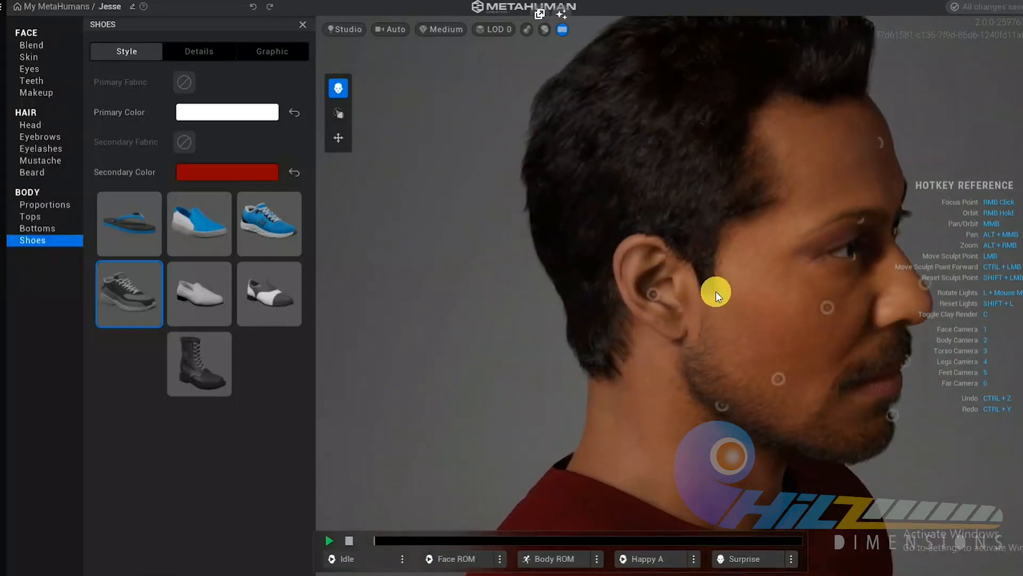
Preview the character in the Indoor environment from the head down to the full body
left_click(345, 31)
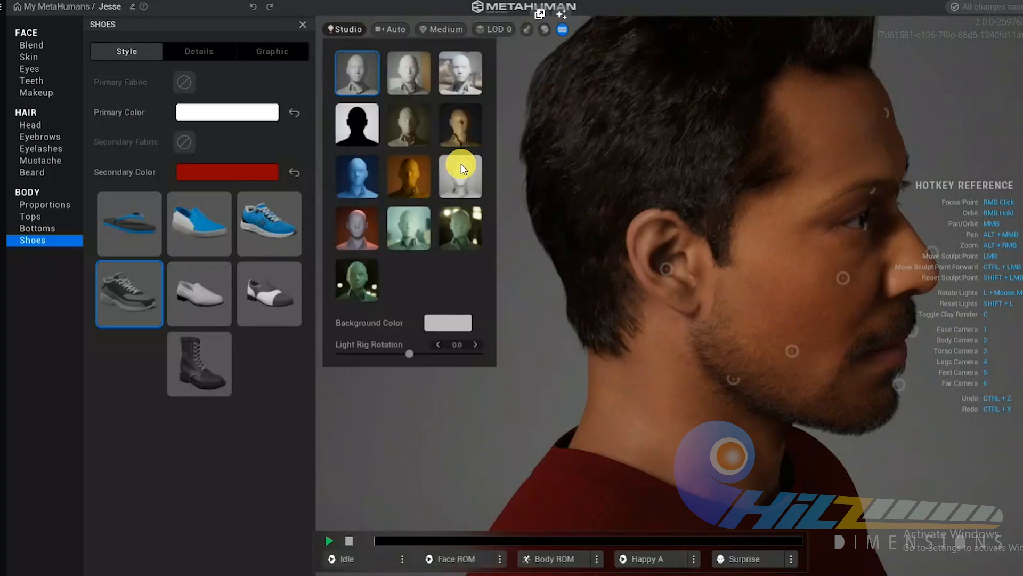
left_click(408, 77)
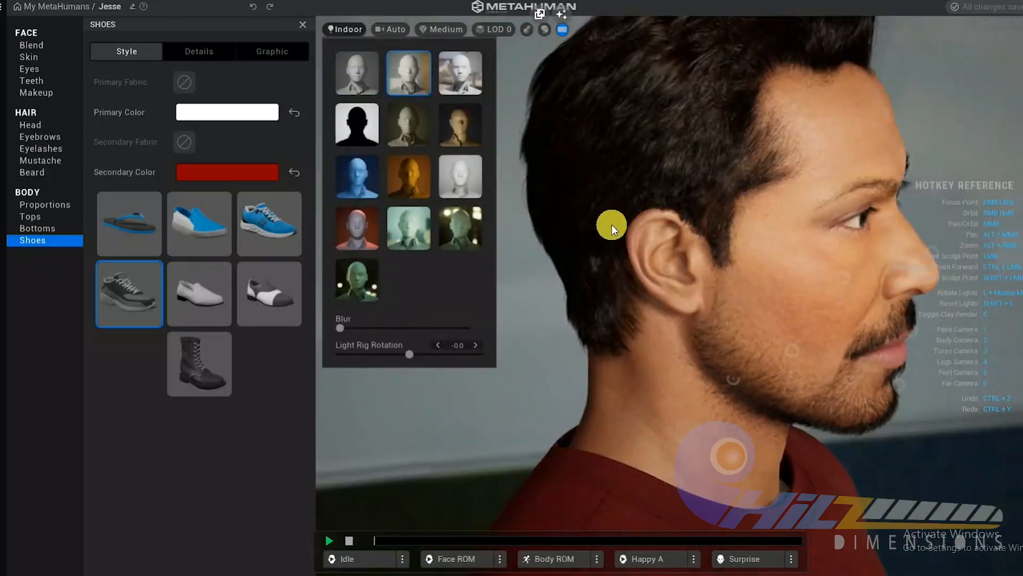
left_click(542, 275)
scroll(656, 320, "down", 4)
middle_click_drag(655, 320, 614, 124)
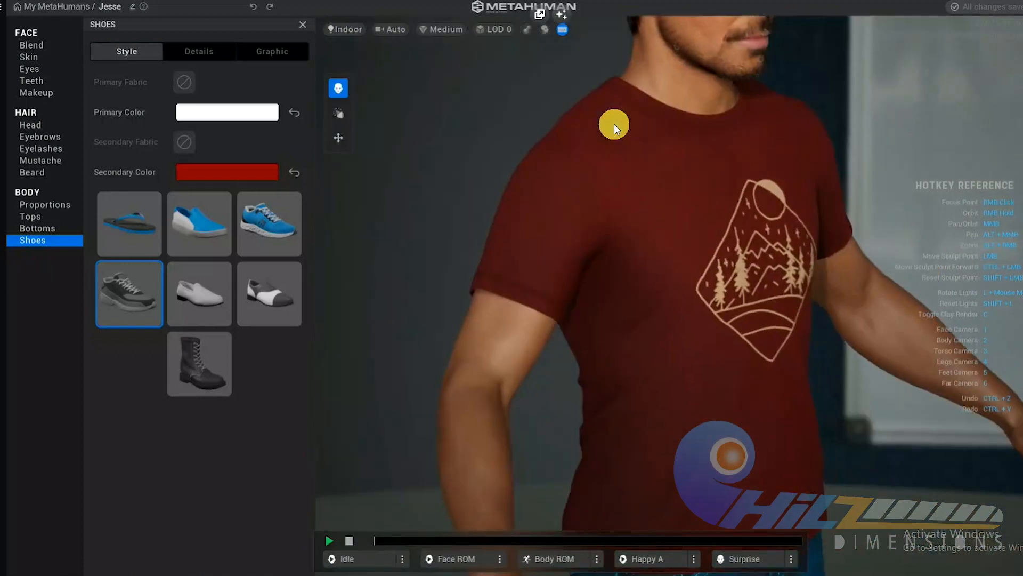
scroll(618, 192, "down", 3)
scroll(618, 193, "down", 2)
right_click_drag(487, 209, 641, 306)
middle_click_drag(642, 306, 561, 177)
scroll(563, 179, "down", 3)
right_click_drag(622, 203, 650, 144)
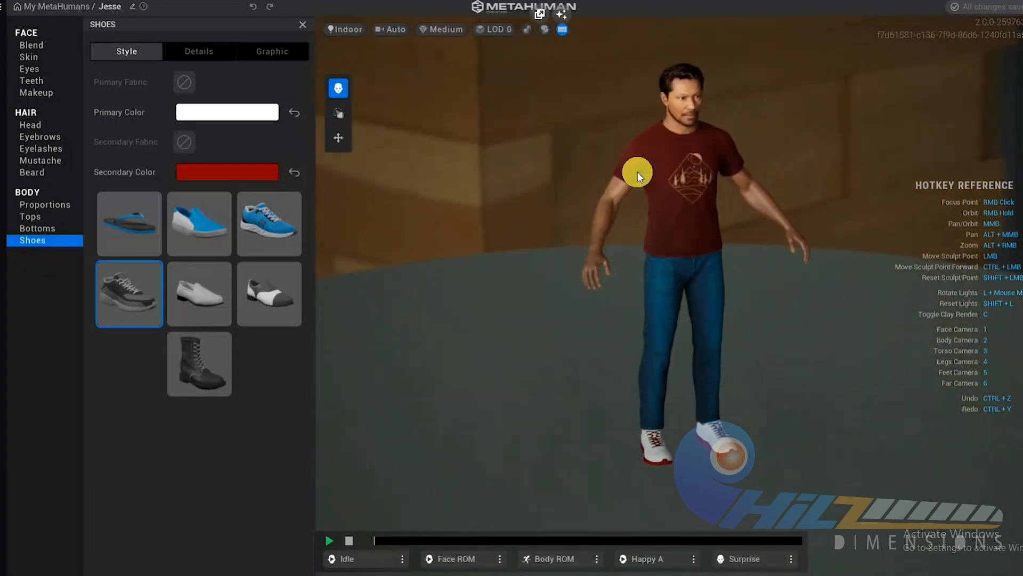
Preview the full-body character in the Outdoor environment and the second-row lighting presets, ending with Fireside
left_click(347, 30)
left_click(449, 76)
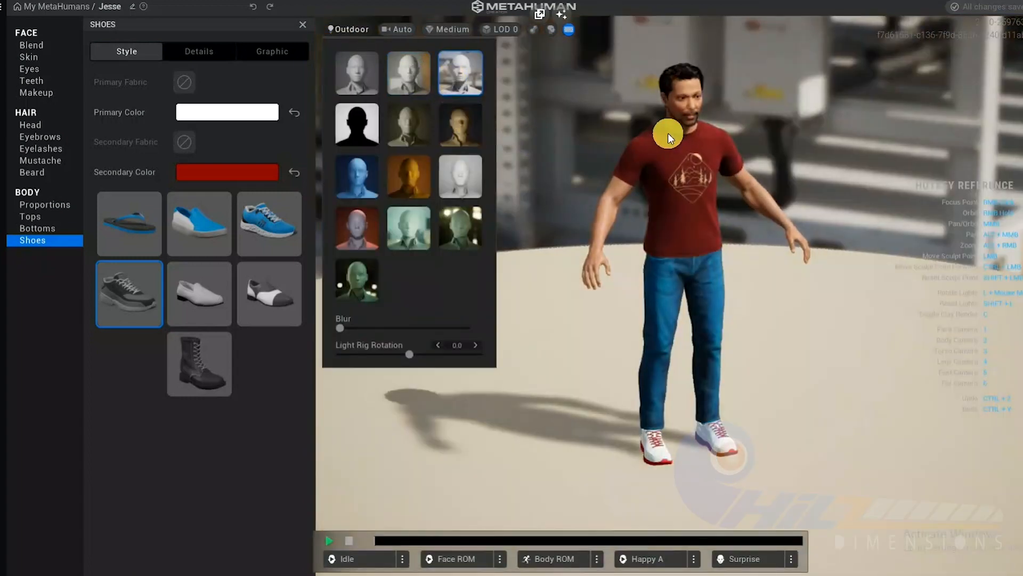
left_click(360, 123)
left_click(405, 130)
left_click(469, 128)
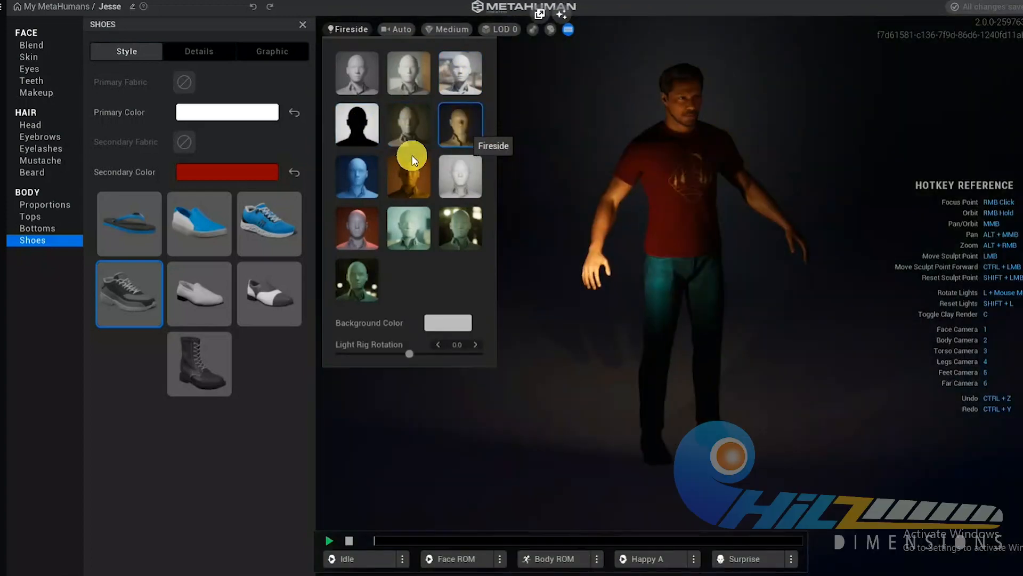
Preview the third-row lighting presets, Red Lantern and GR22: Rooftop on the character
left_click(373, 175)
left_click(427, 179)
left_click(453, 181)
left_click(371, 221)
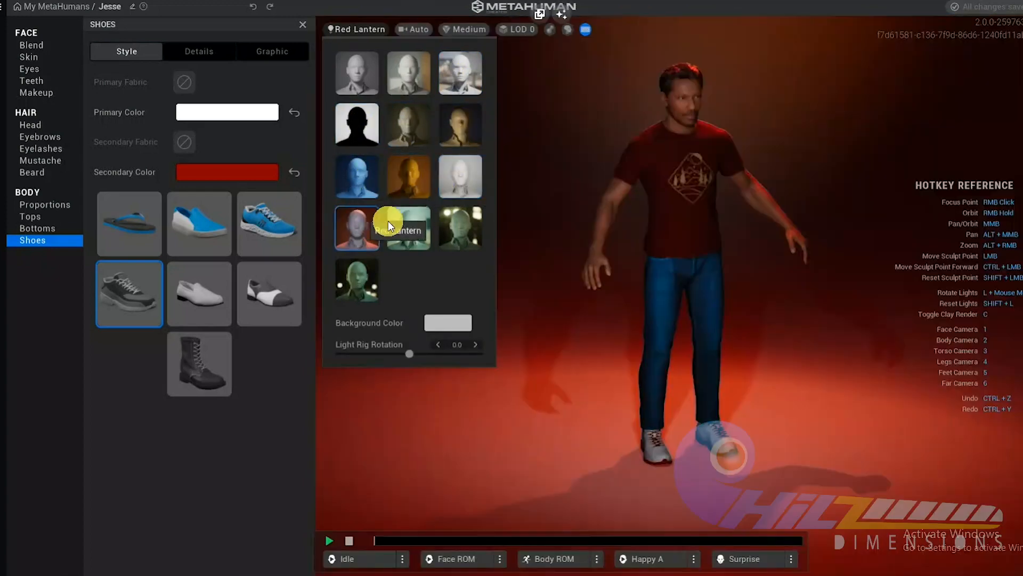
left_click(421, 223)
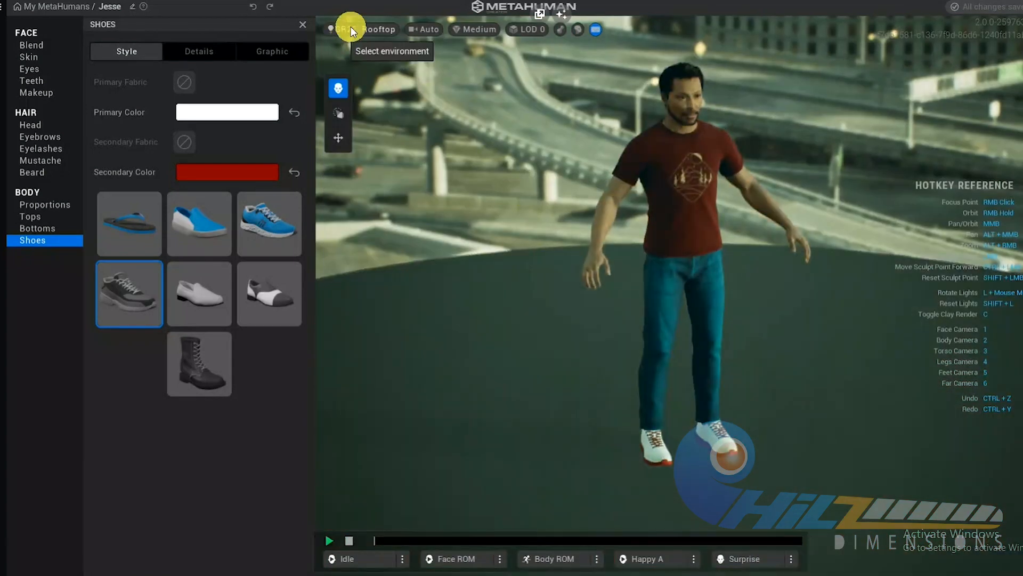
Preview the Downtown Night and Underpass Night environments and return to Outdoor
left_click(354, 29)
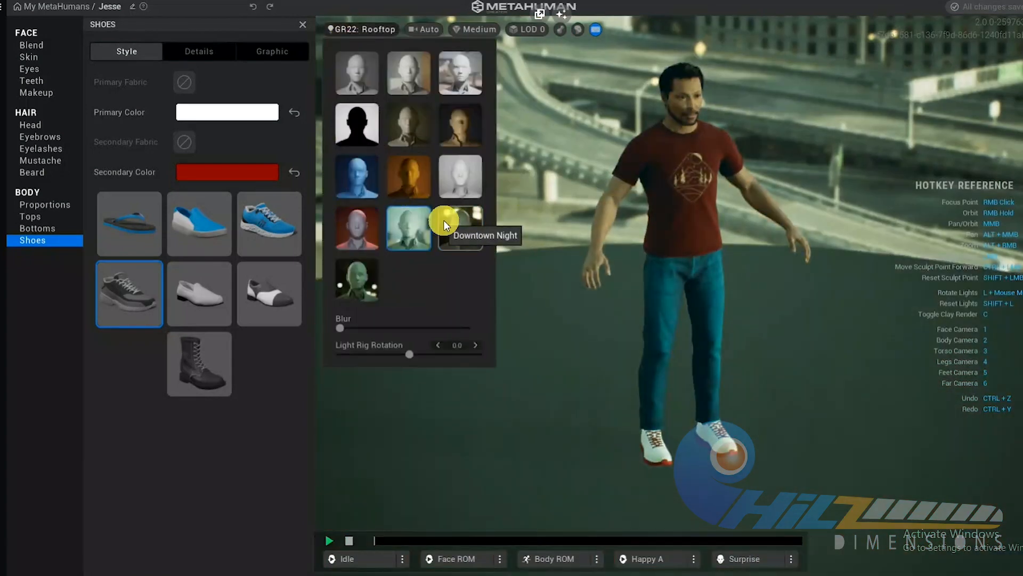
left_click(447, 221)
left_click(367, 277)
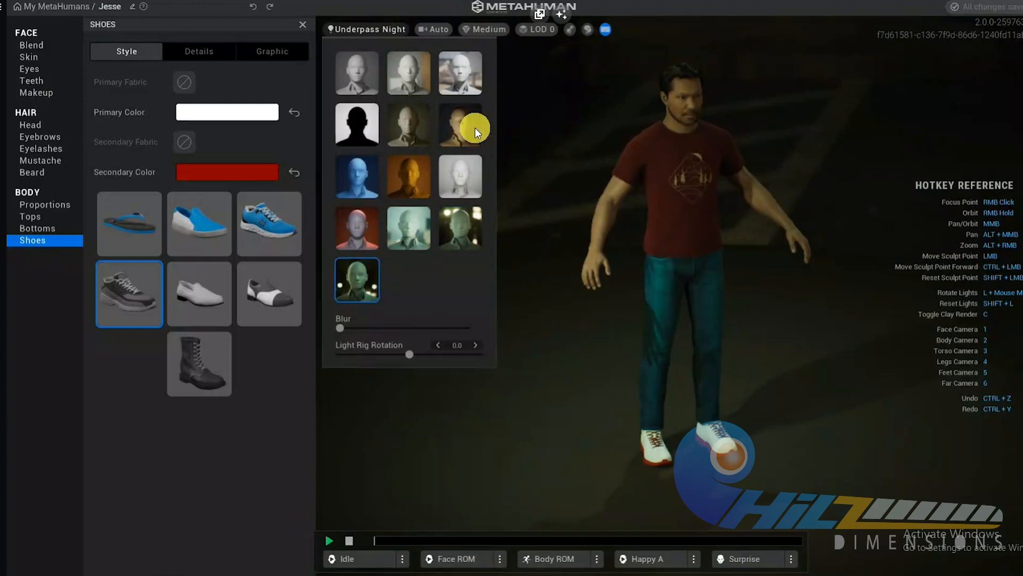
left_click(422, 171)
left_click(455, 85)
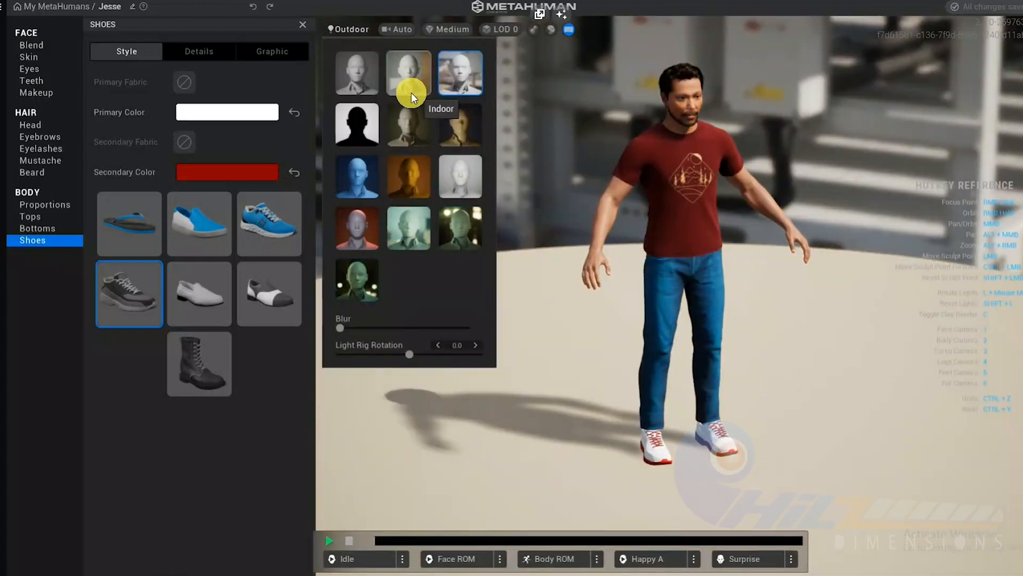
Set the environment to Indoor, increase the background blur past halfway, and set the light rig rotation to 23.0
left_click(412, 81)
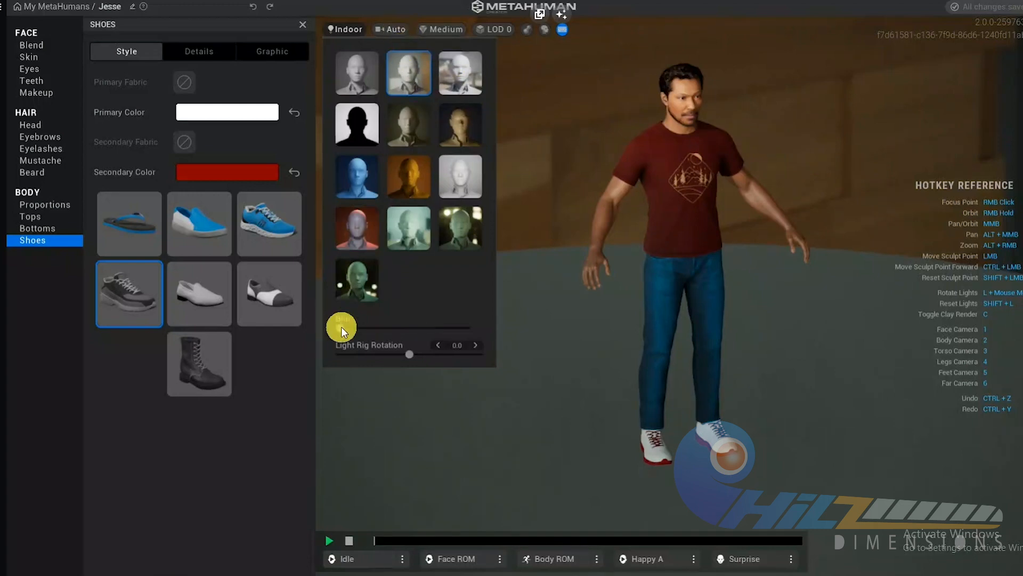
left_click_drag(339, 327, 418, 352)
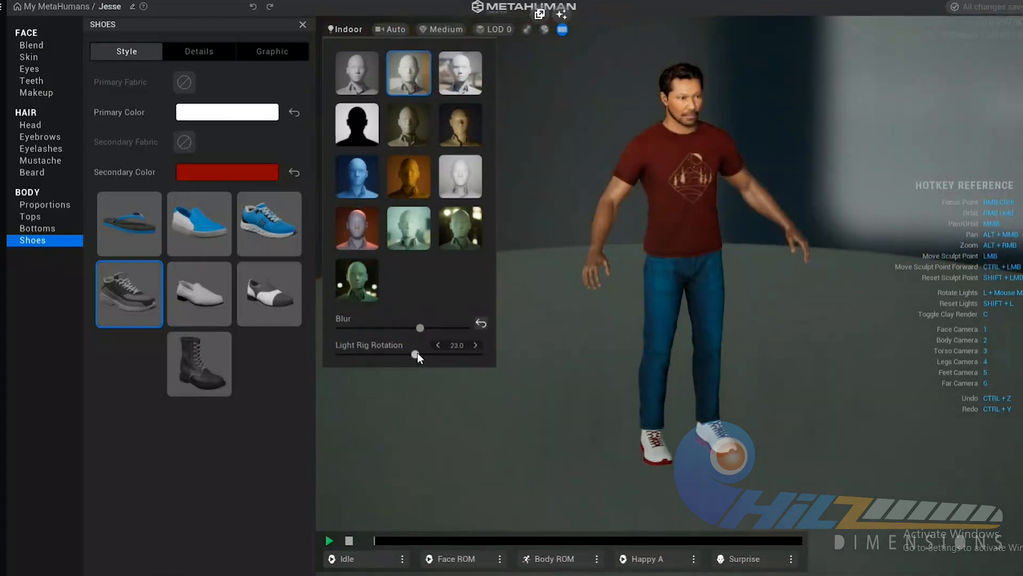
Preview the character through the Face, Body and Torso cameras
left_click(388, 30)
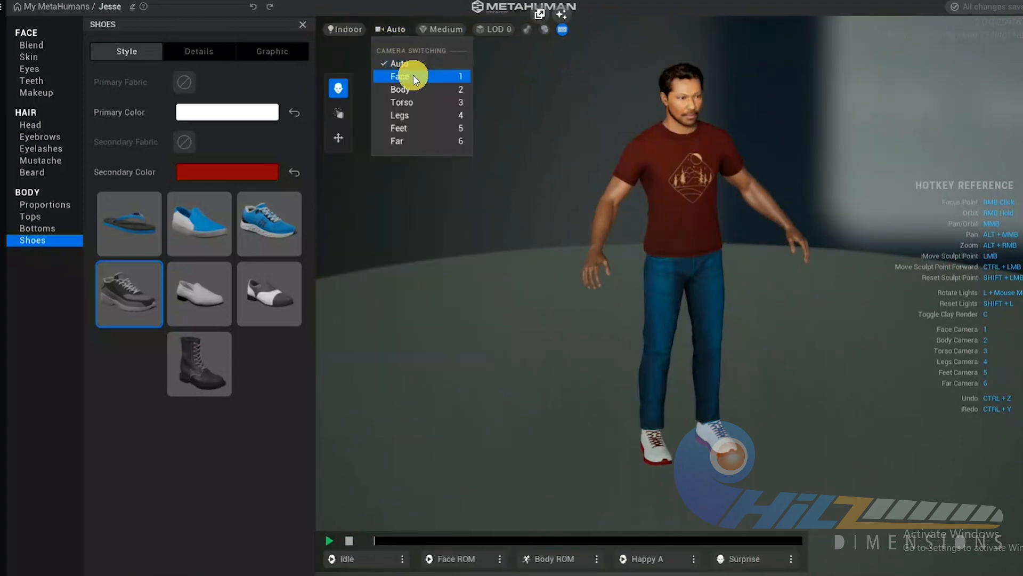
left_click(414, 75)
left_click(400, 30)
left_click(401, 87)
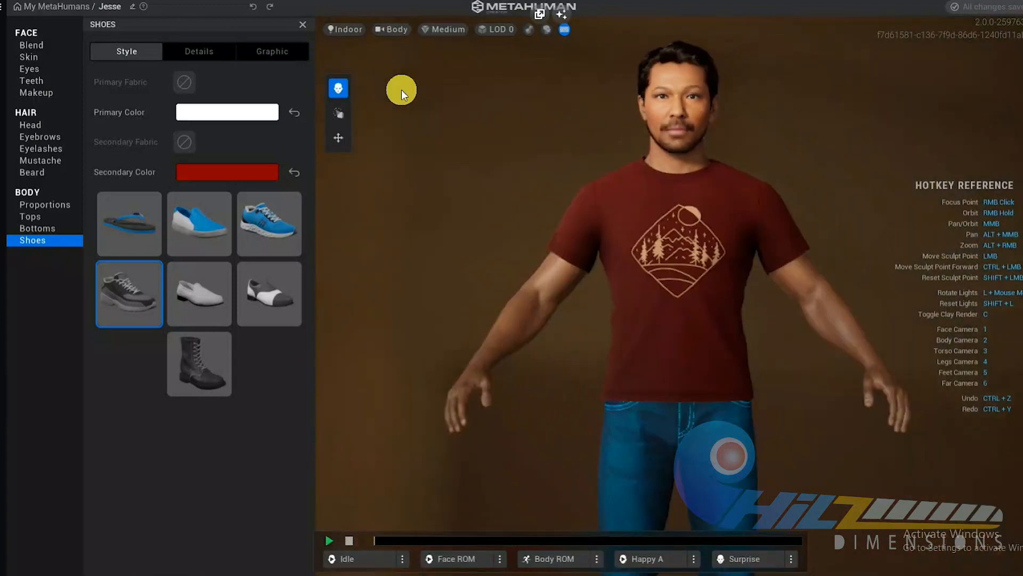
left_click(391, 31)
left_click(401, 100)
View the character through the Legs and Feet cameras, inspect the shoes from the side, and switch to the Far camera
left_click(397, 30)
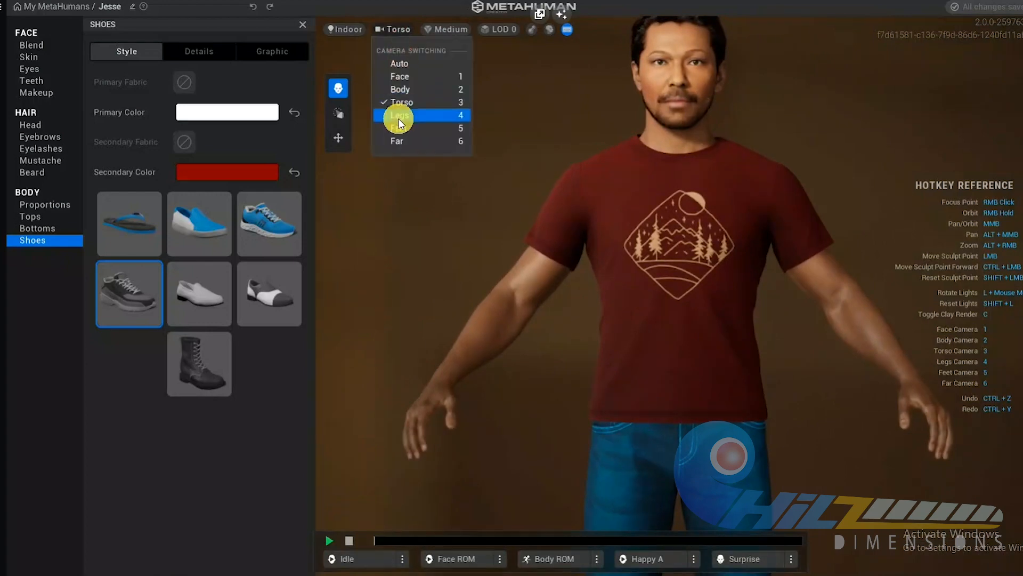
left_click(398, 114)
left_click(392, 29)
left_click(400, 128)
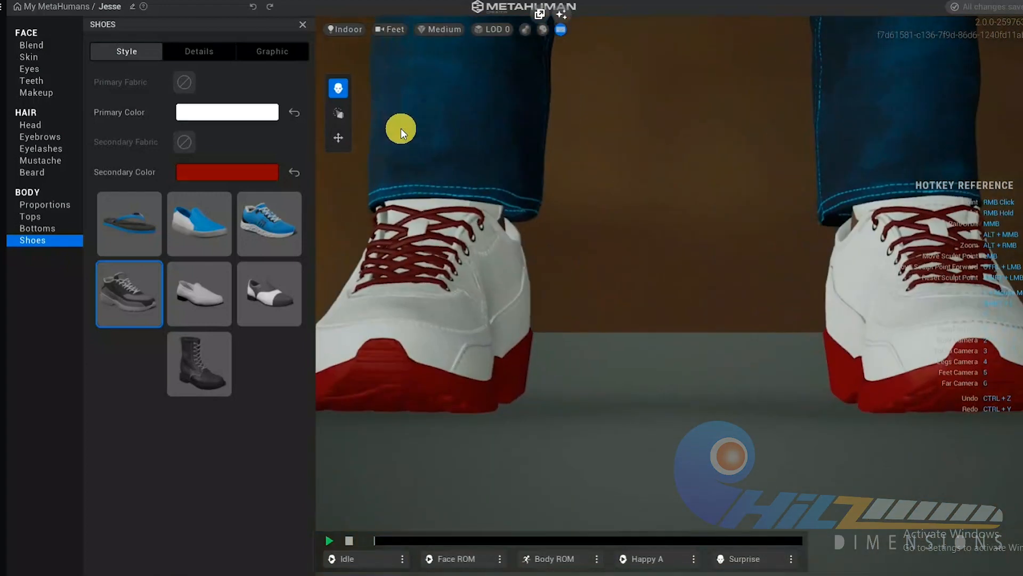
right_click_drag(448, 335, 859, 347)
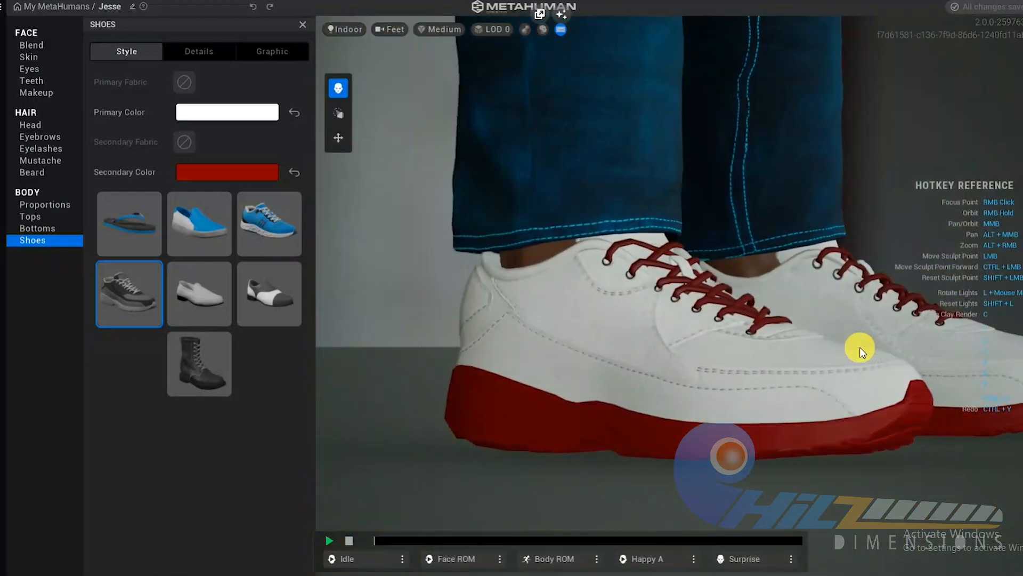
left_click(401, 30)
left_click(411, 142)
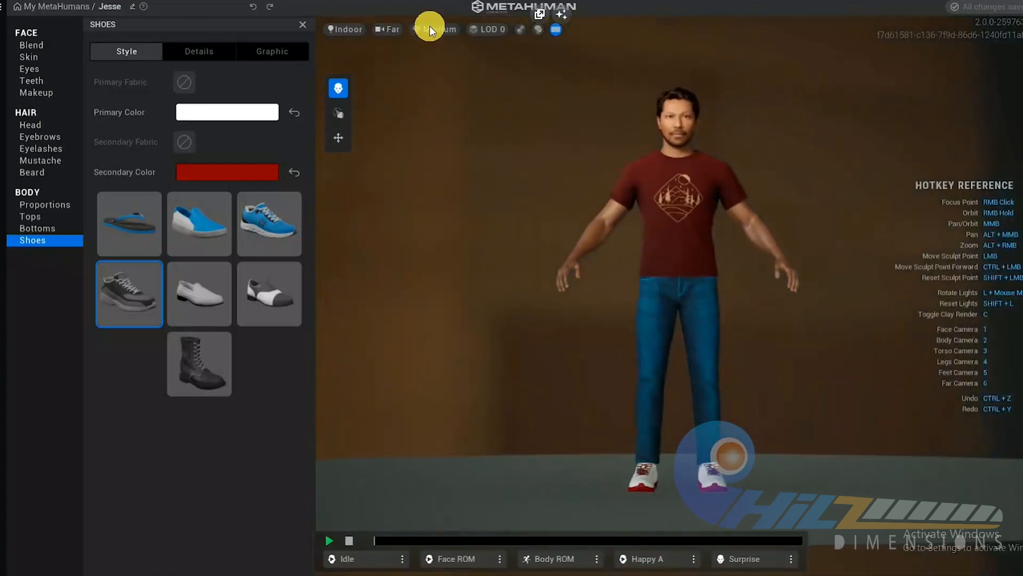
Preview the High (Ray Traced) render quality and examine the character's face up close
left_click(431, 29)
left_click(454, 77)
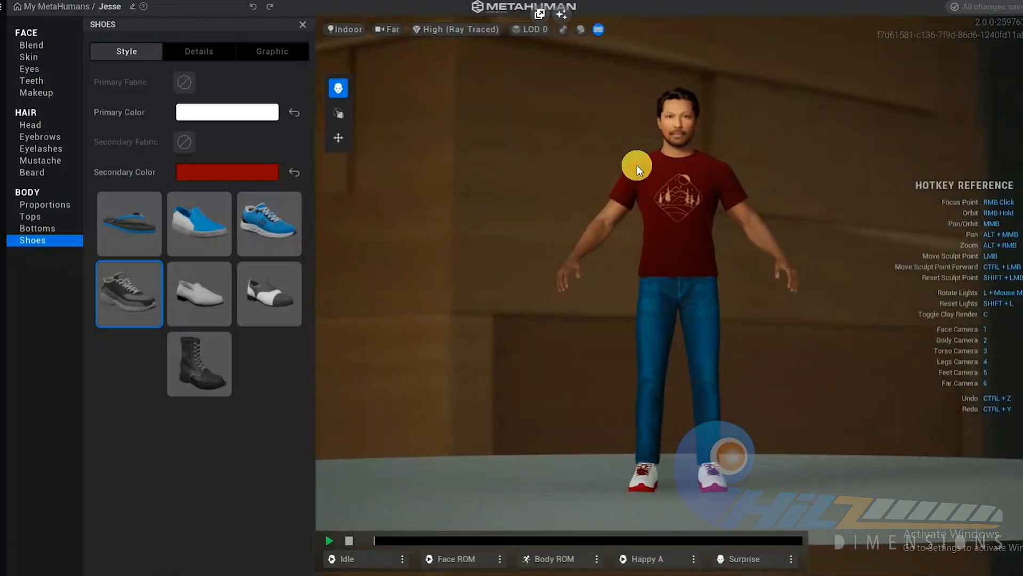
right_click_drag(637, 166, 806, 226)
scroll(670, 88, "up", 5)
middle_click_drag(670, 89, 646, 357)
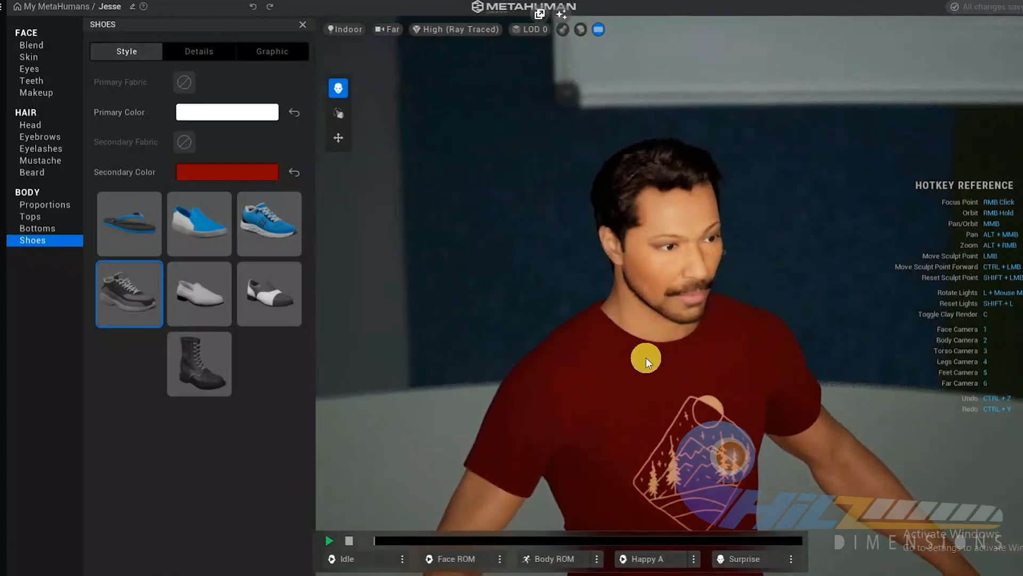
scroll(646, 357, "up", 3)
Set the render quality to Epic (Ray Traced) and examine the head and upper body from several angles
left_click(437, 30)
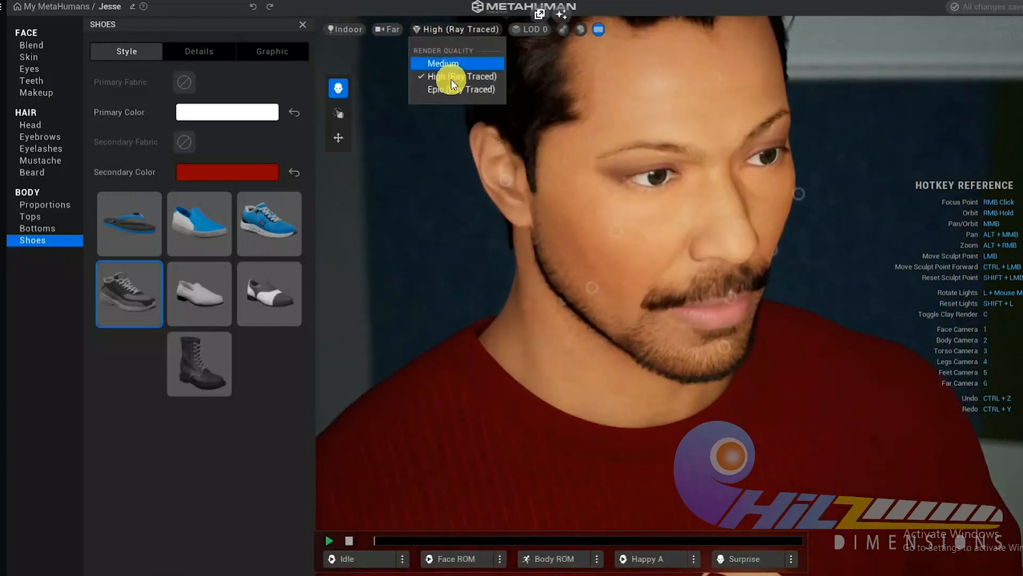
left_click(454, 89)
right_click_drag(598, 206, 472, 58)
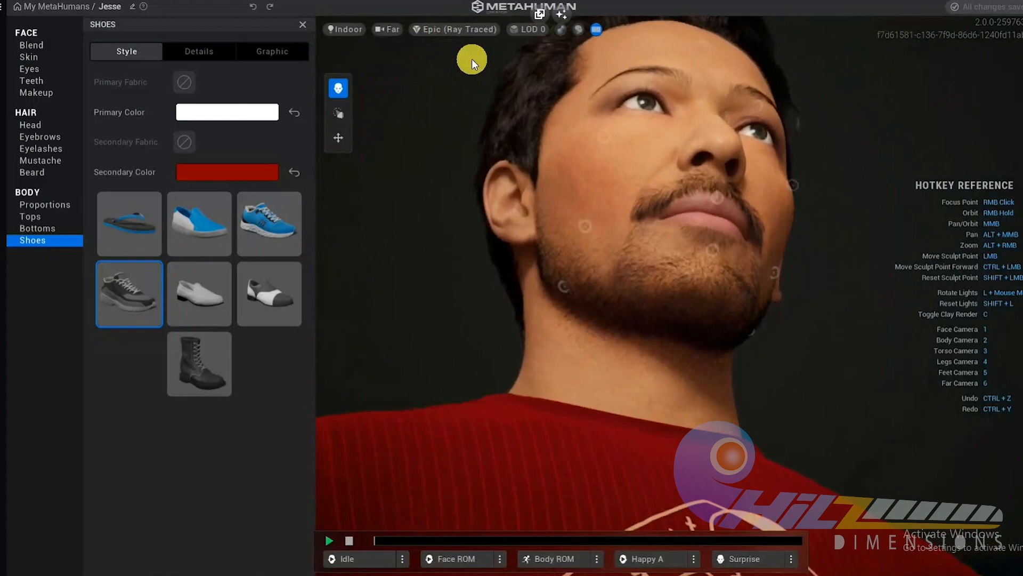
left_click(451, 30)
left_click(550, 2)
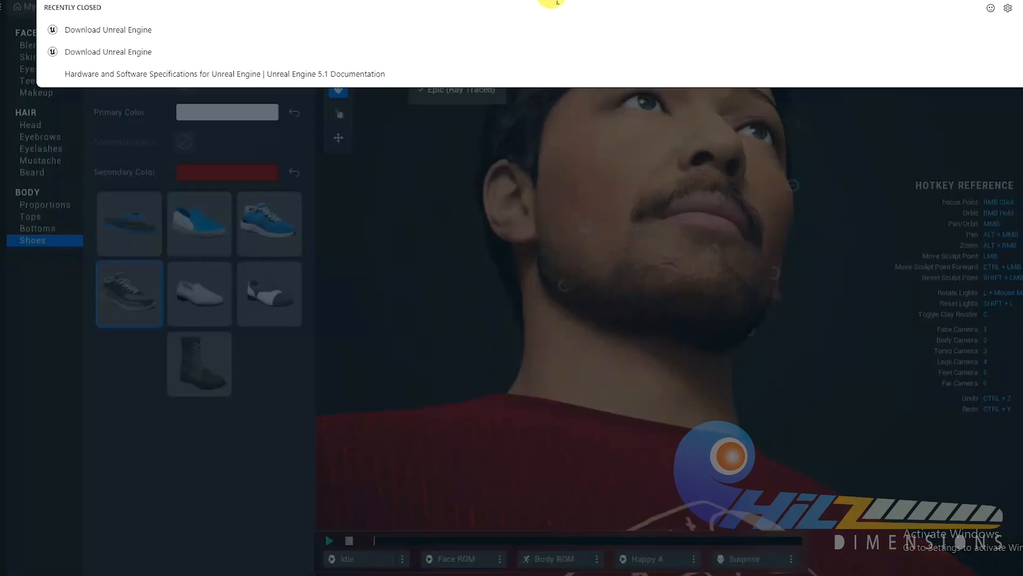
left_click(472, 189)
right_click_drag(553, 251, 442, 309)
scroll(442, 310, "down", 10)
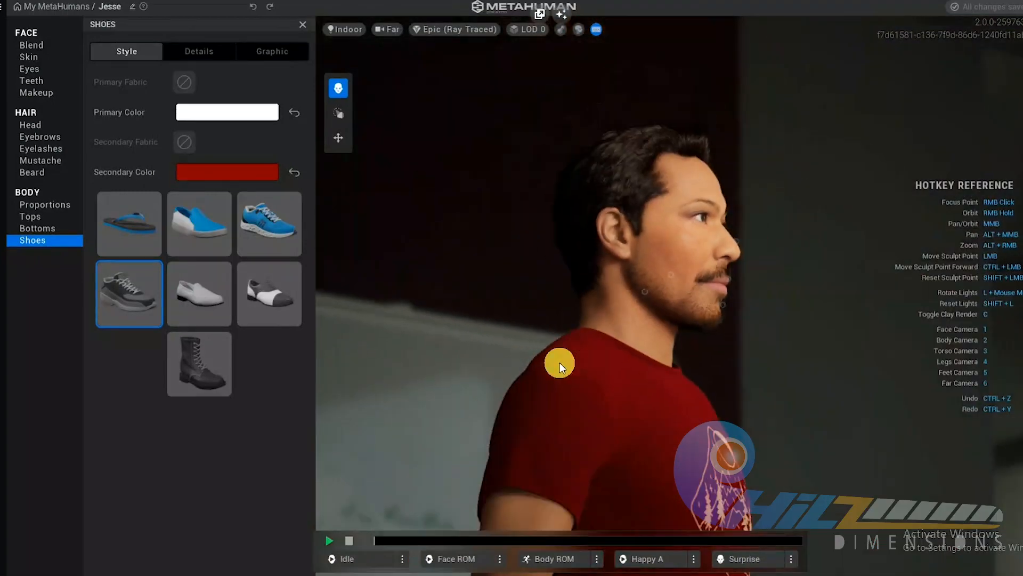
right_click_drag(740, 335, 629, 203)
key("F5")
left_click(634, 68)
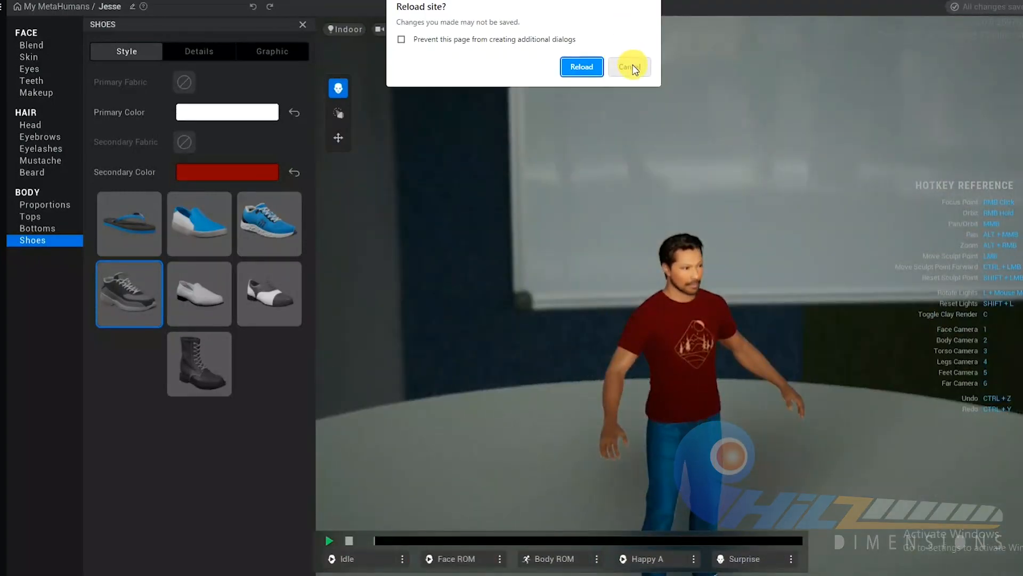
right_click_drag(632, 66, 749, 340)
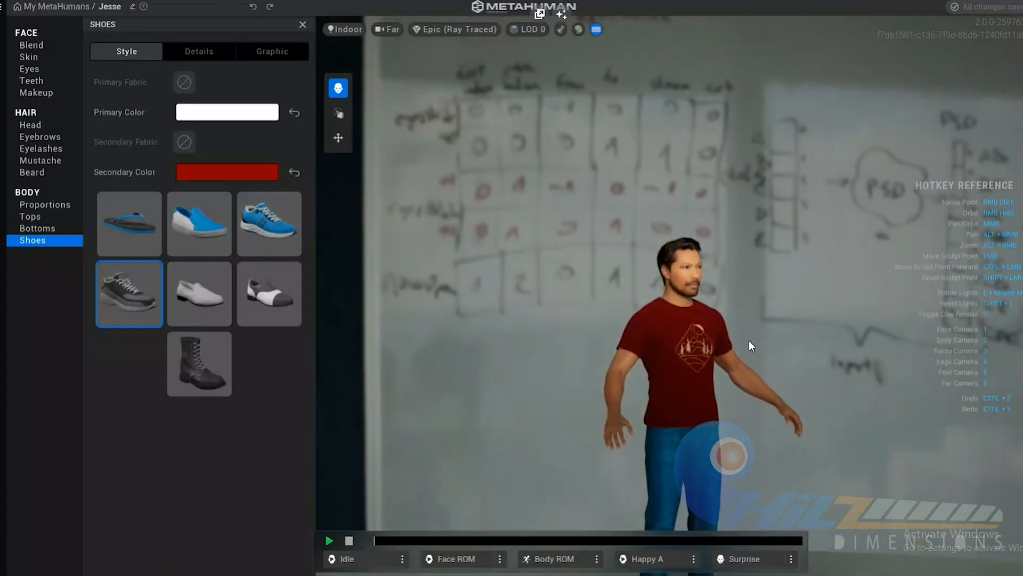
Set the camera switching back to Auto
left_click(354, 29)
left_click(388, 29)
left_click(414, 63)
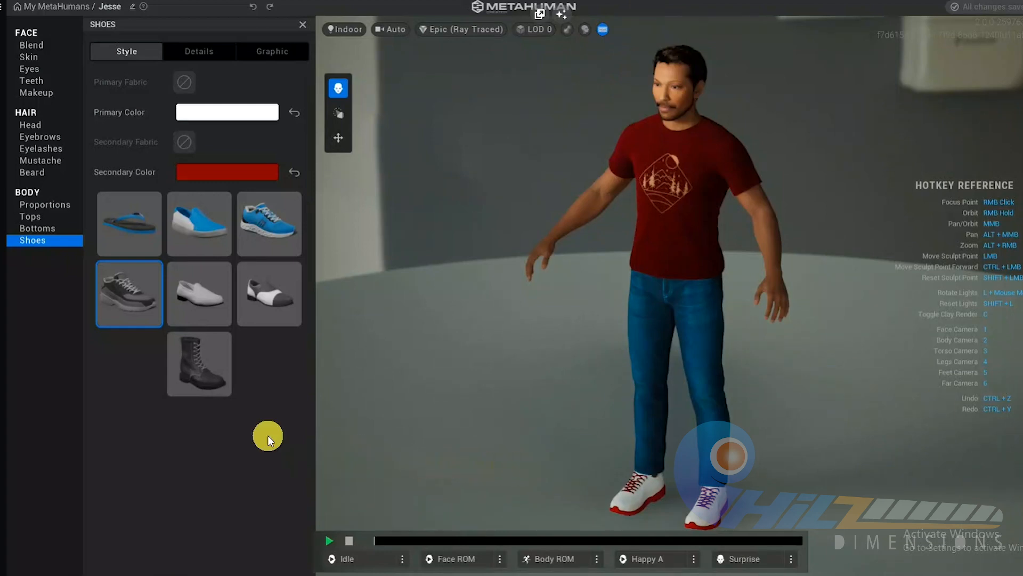
Preview the character at level of detail LOD 4 and examine the head up close through the Torso and Face cameras
left_click(533, 30)
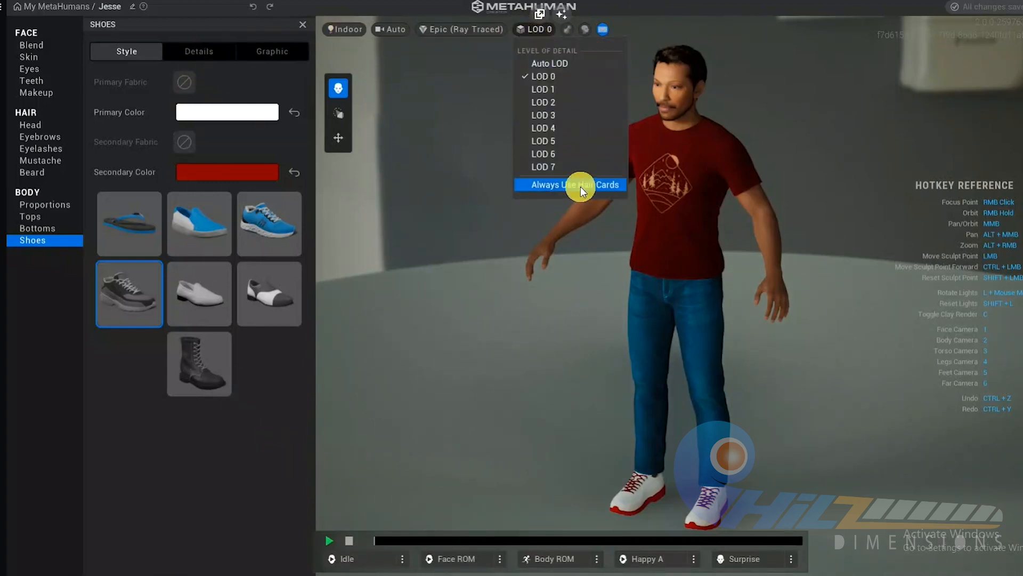
left_click(555, 127)
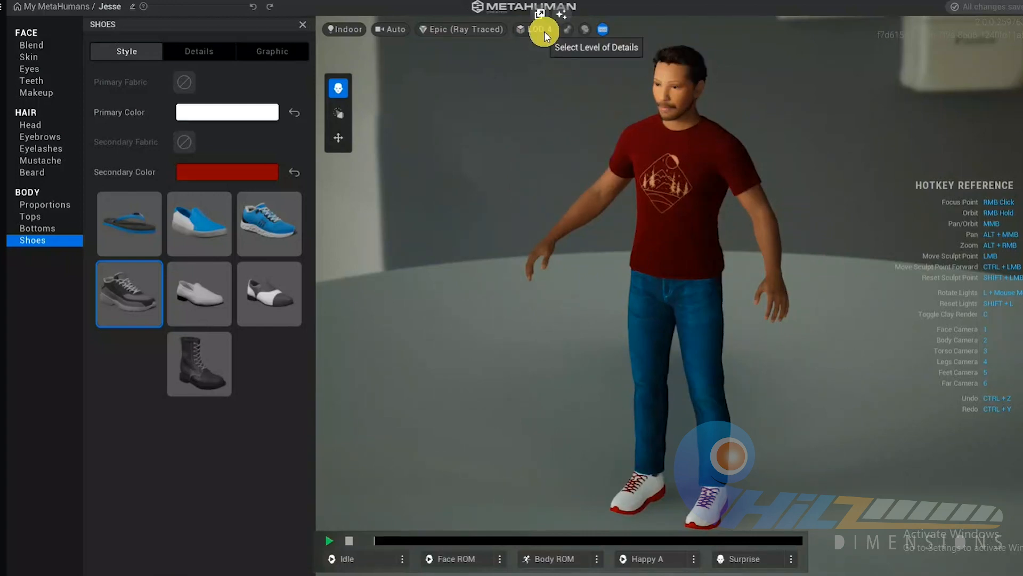
key("3")
key("1")
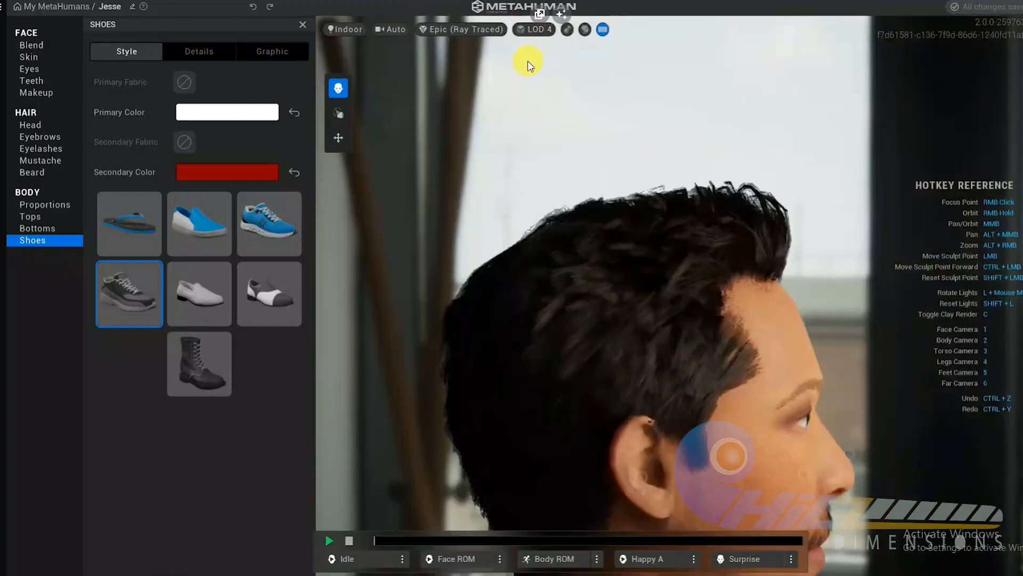
Set the level of detail to LOD 0 and orbit around to examine the character's head and upper body
left_click(532, 32)
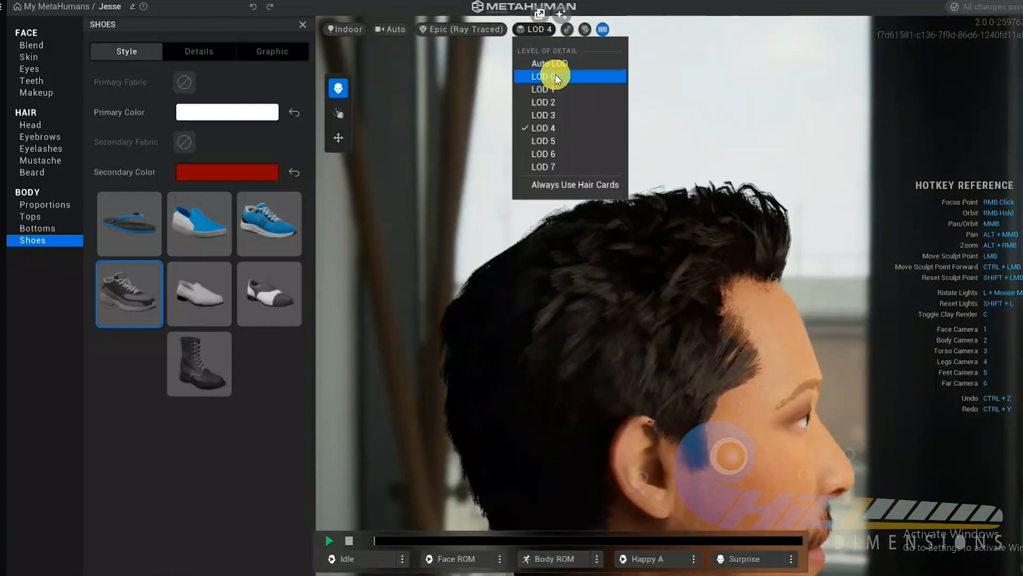
left_click(555, 76)
right_click_drag(700, 306, 747, 200)
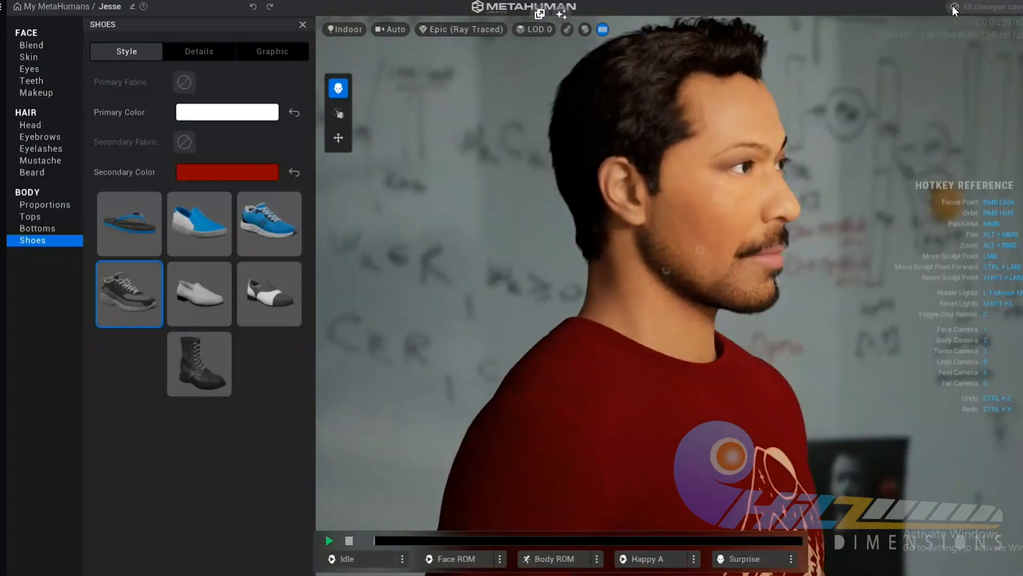
left_click(4, 7)
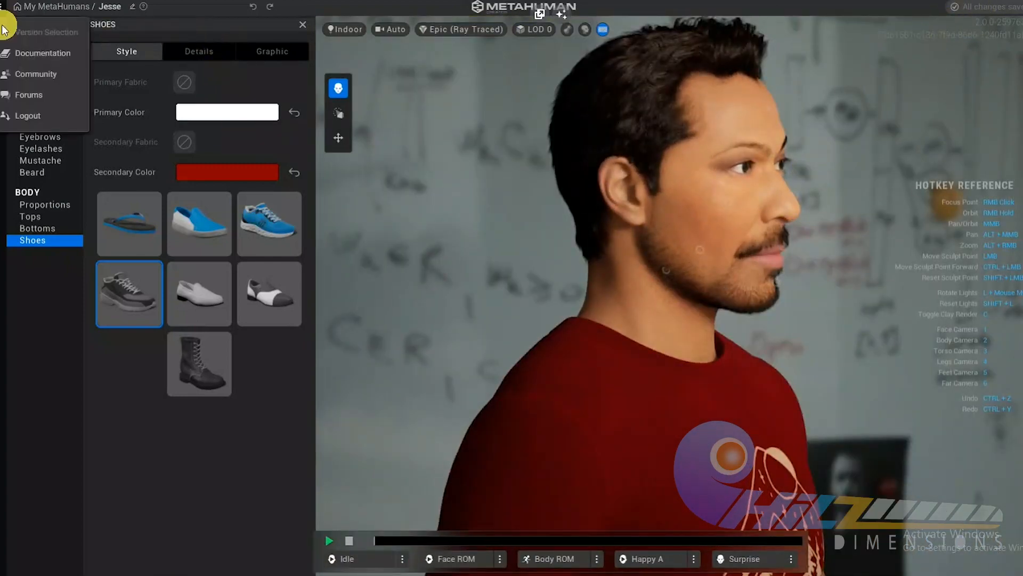
left_click(34, 271)
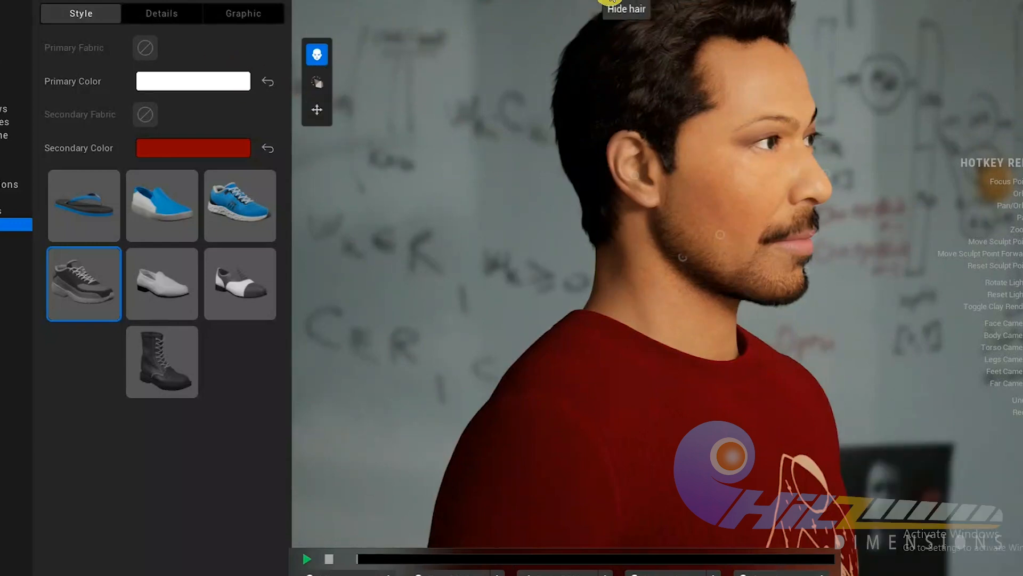
Toggle the clay render preview on and off, and hide and show the hotkey reference again
left_click(575, 2)
left_click(574, 2)
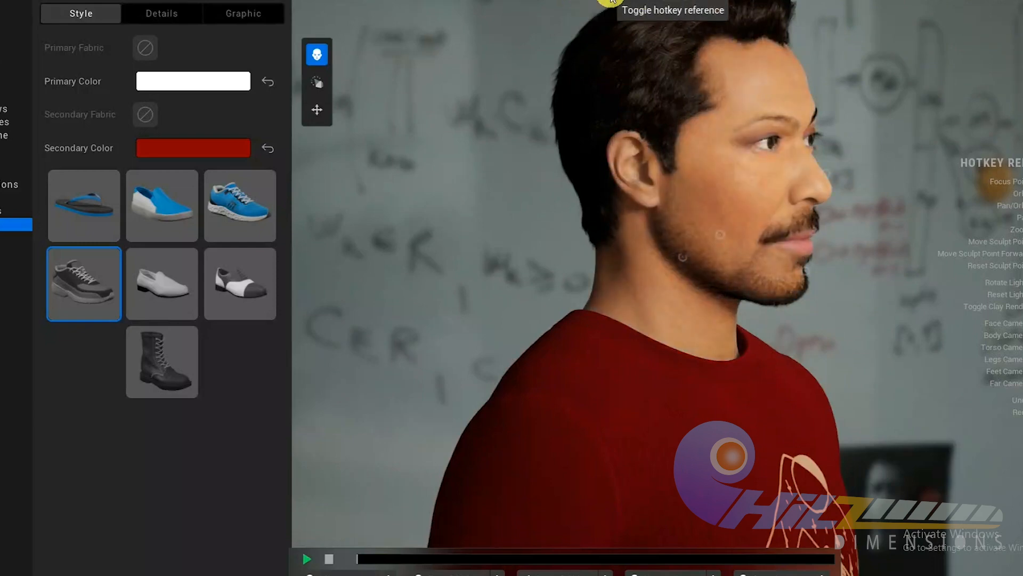
left_click(613, 1)
left_click(613, 2)
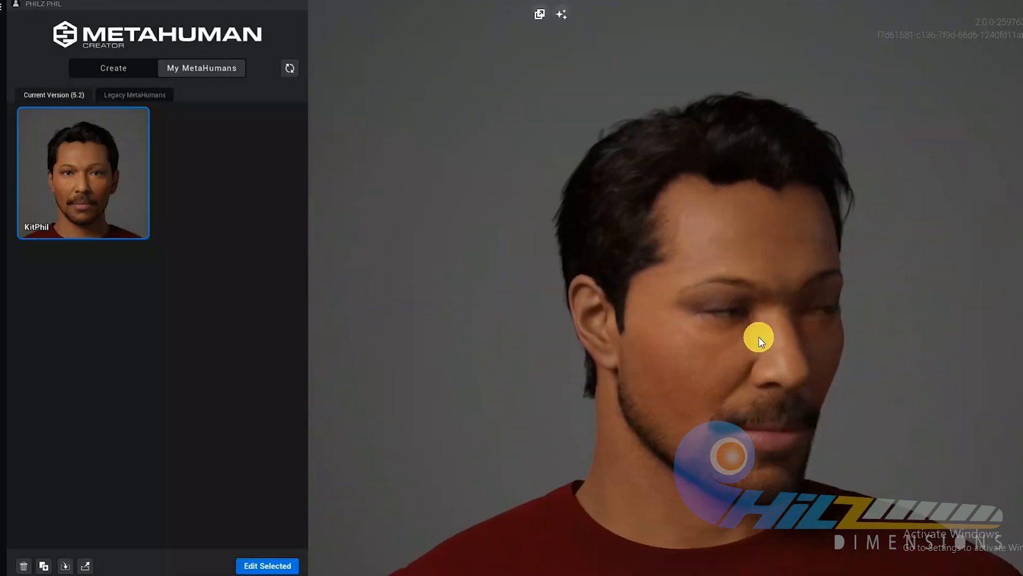
Try the picture-in-picture display on the My MetaHumans page and return to the normal view
left_click(539, 15)
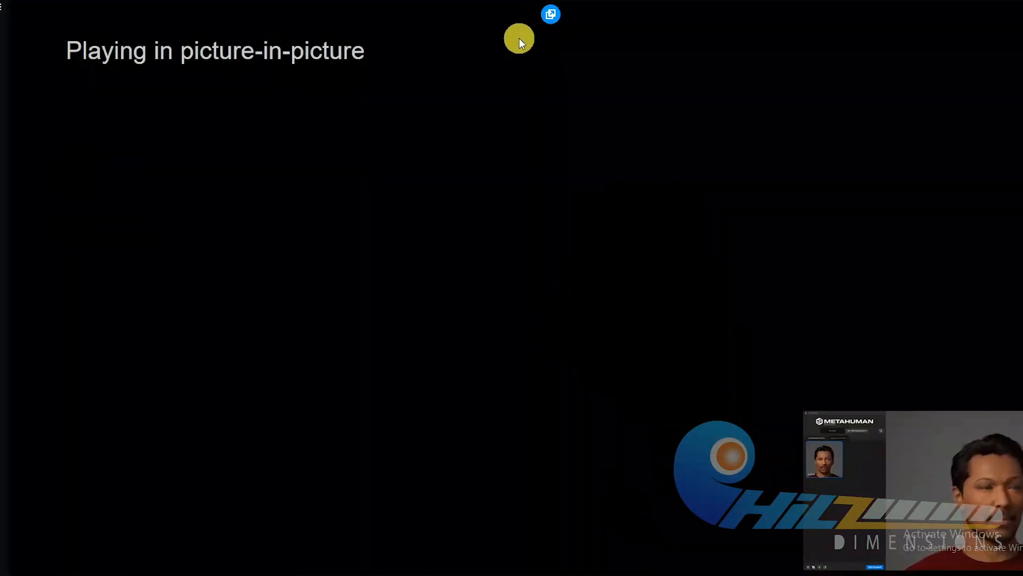
left_click(549, 14)
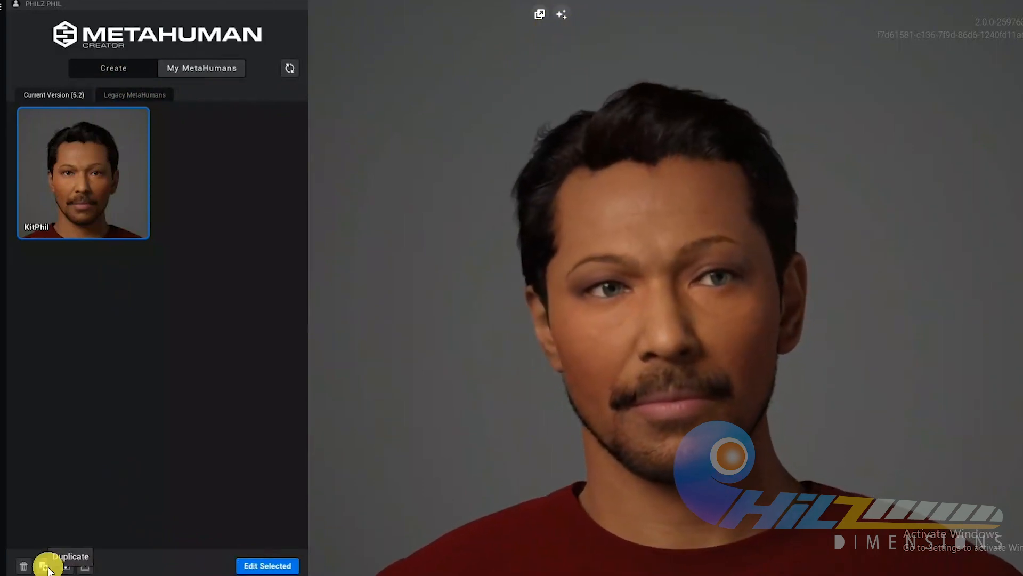
Export the mesh of the MetaHuman selected in My MetaHumans
left_click(85, 566)
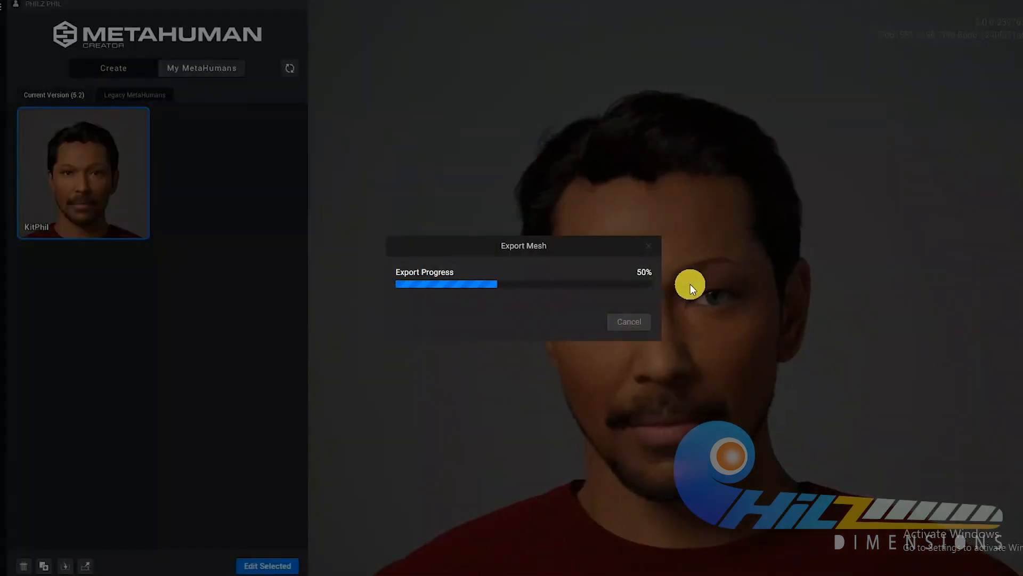